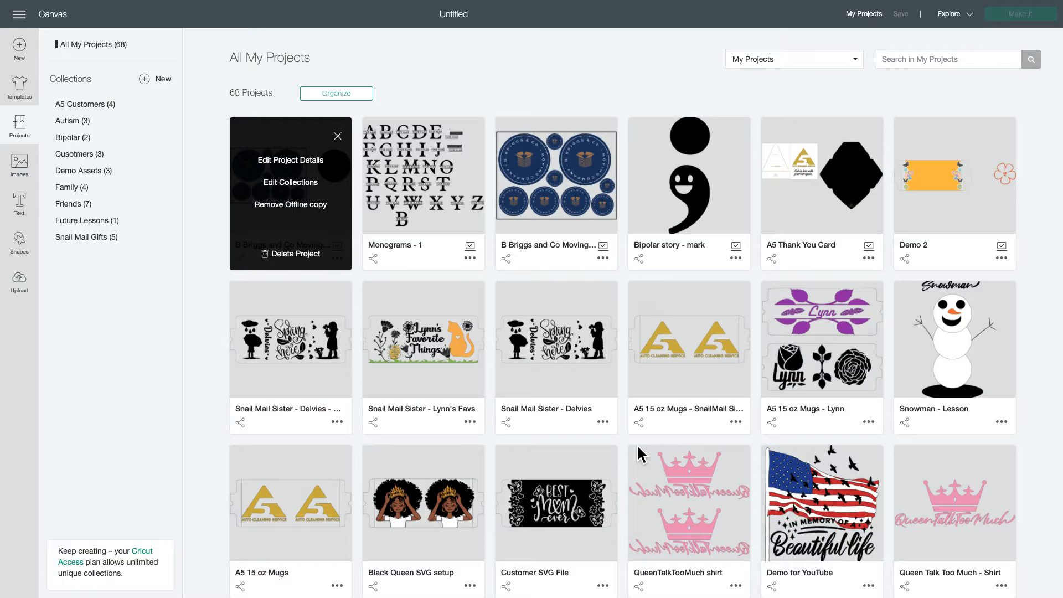
Find the "Bipolar story never ends" project among the saved projects and open it for customizing on the canvas
scroll(597, 359, down, 6)
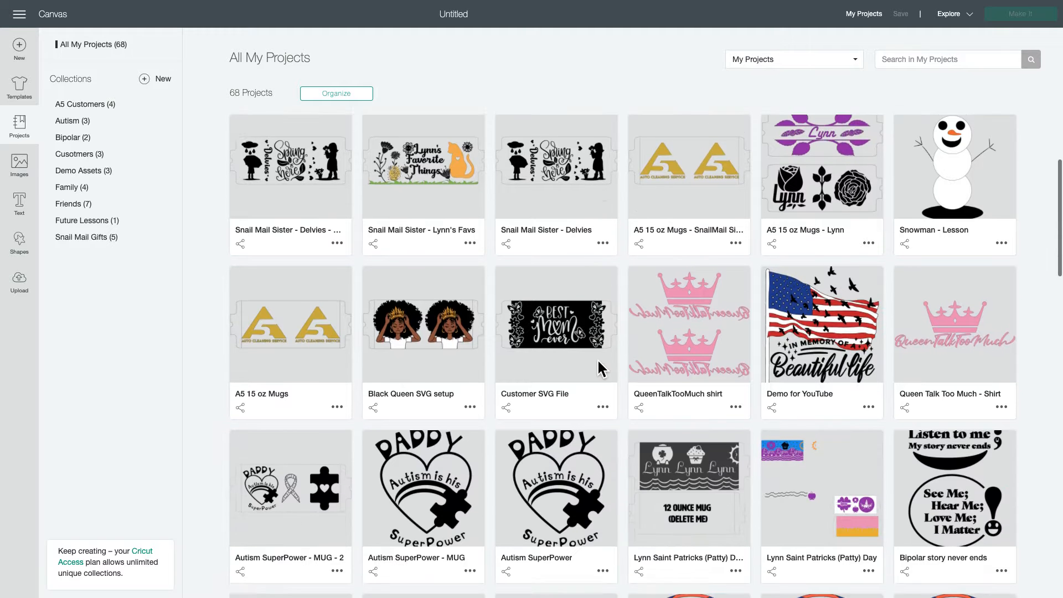
scroll(597, 359, down, 3)
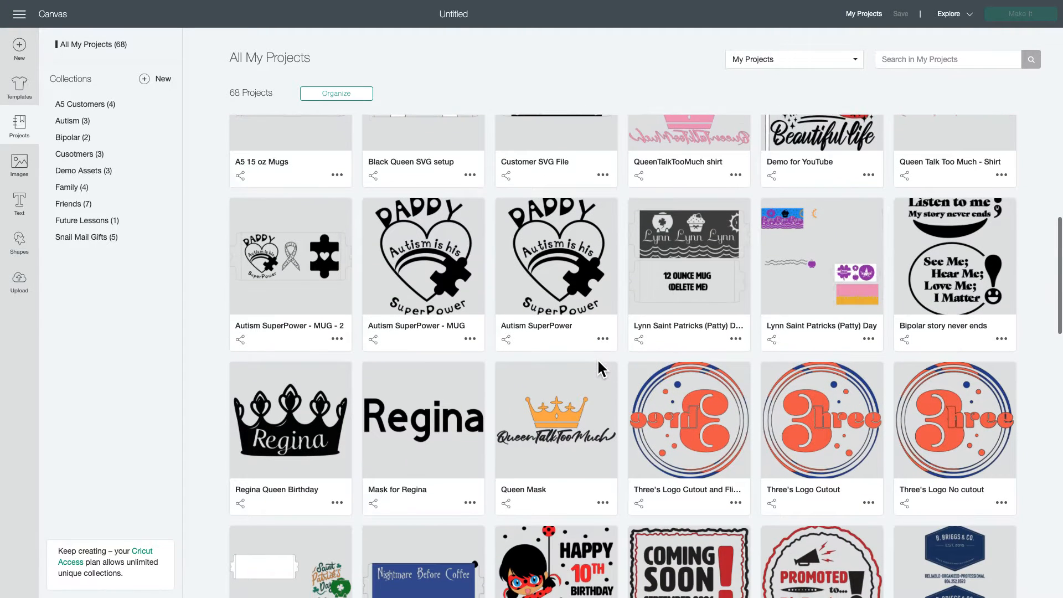
scroll(597, 358, down, 3)
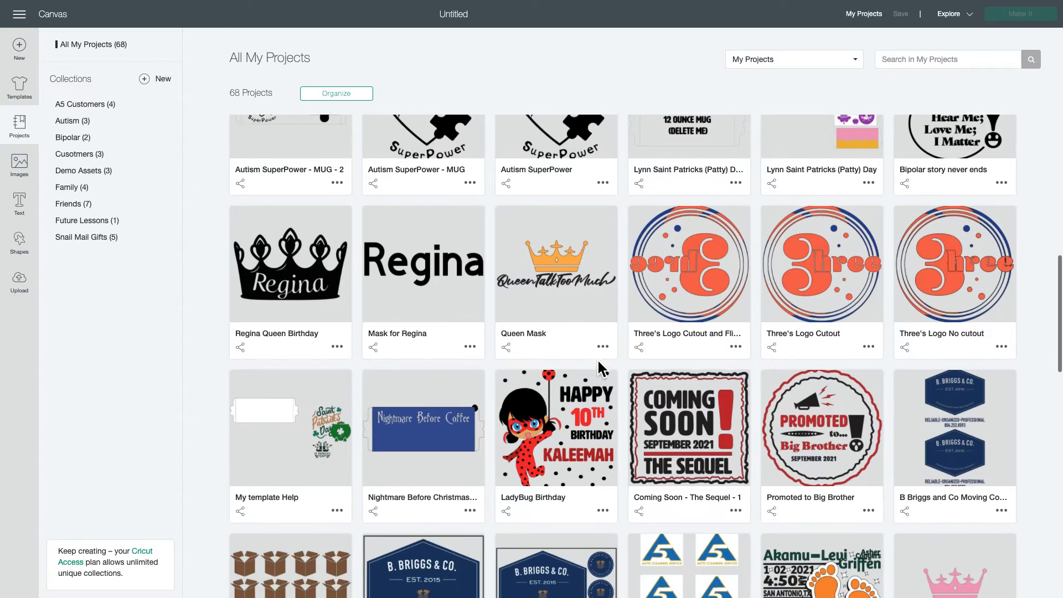
scroll(598, 361, up, 3)
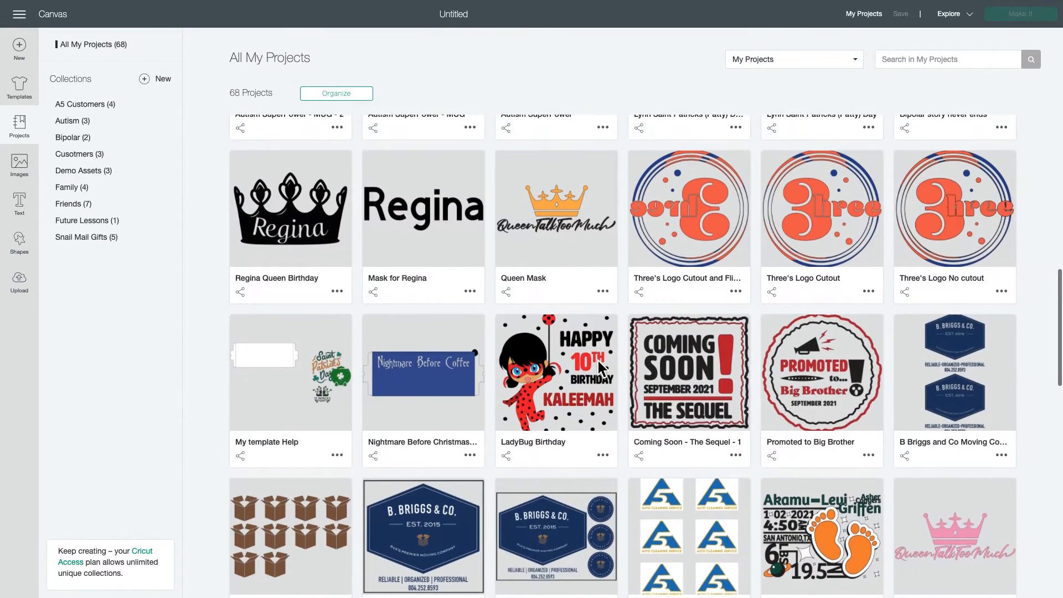
scroll(598, 361, up, 4)
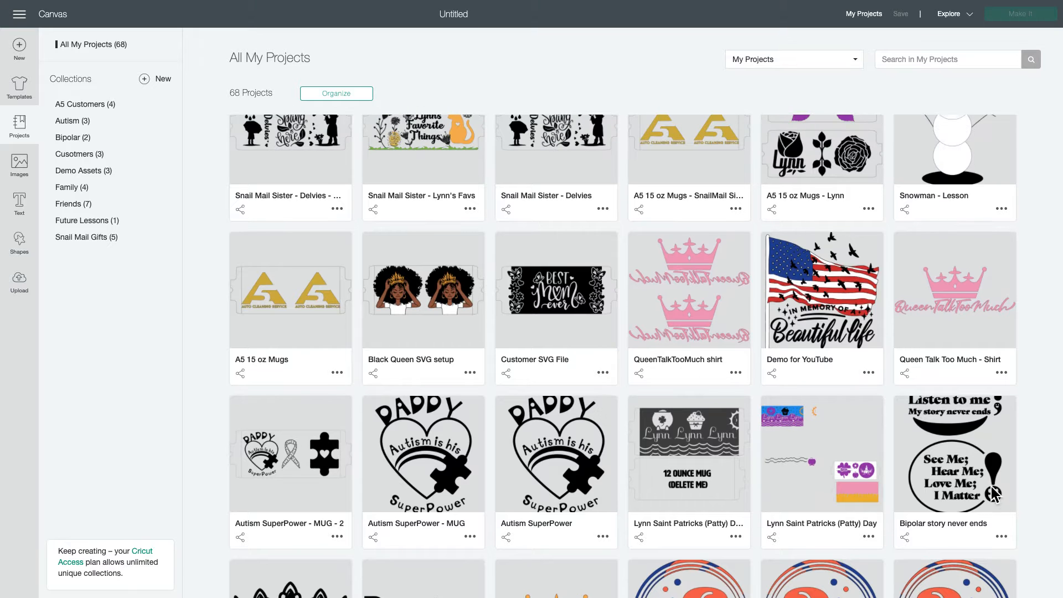
click(955, 460)
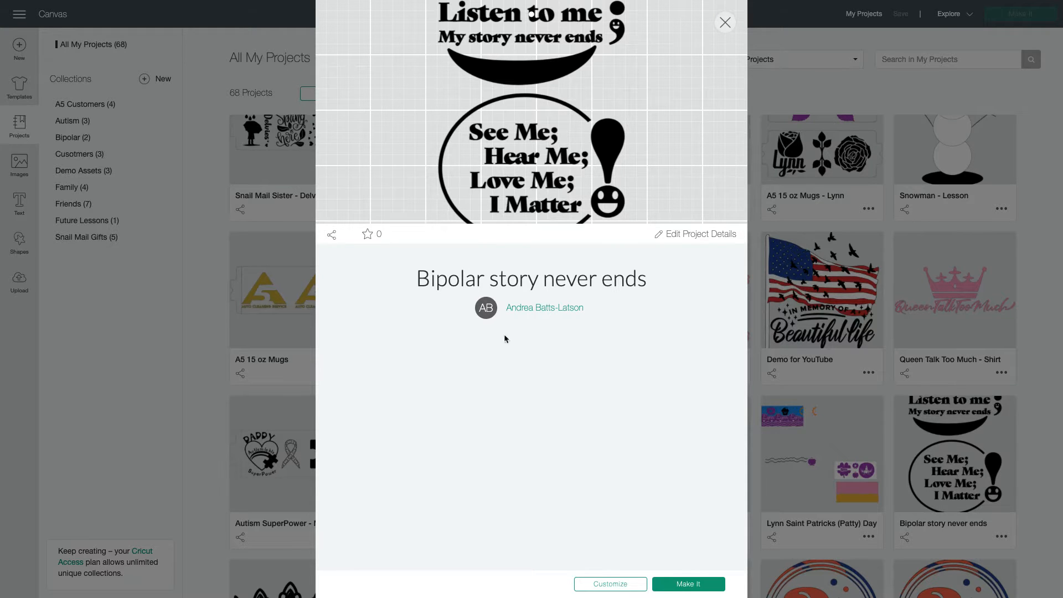
click(607, 584)
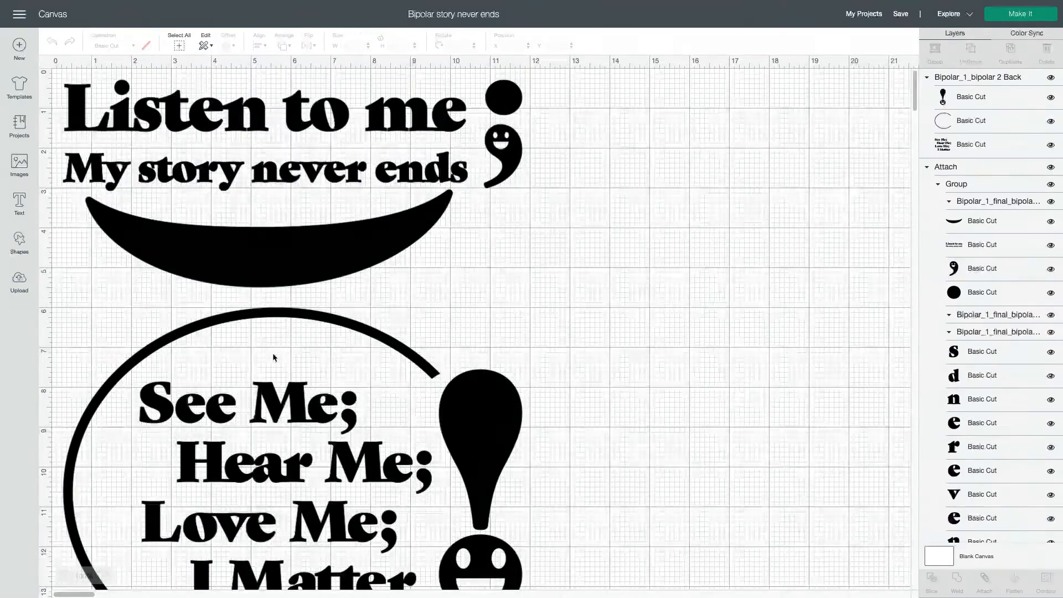
Delete the "Listen to me; My story never ends" design and move the "See Me; Hear Me" design to about X 4.9, Y 3.0
scroll(273, 353, down, 1)
scroll(222, 259, up, 1)
scroll(222, 258, down, 4)
click(65, 575)
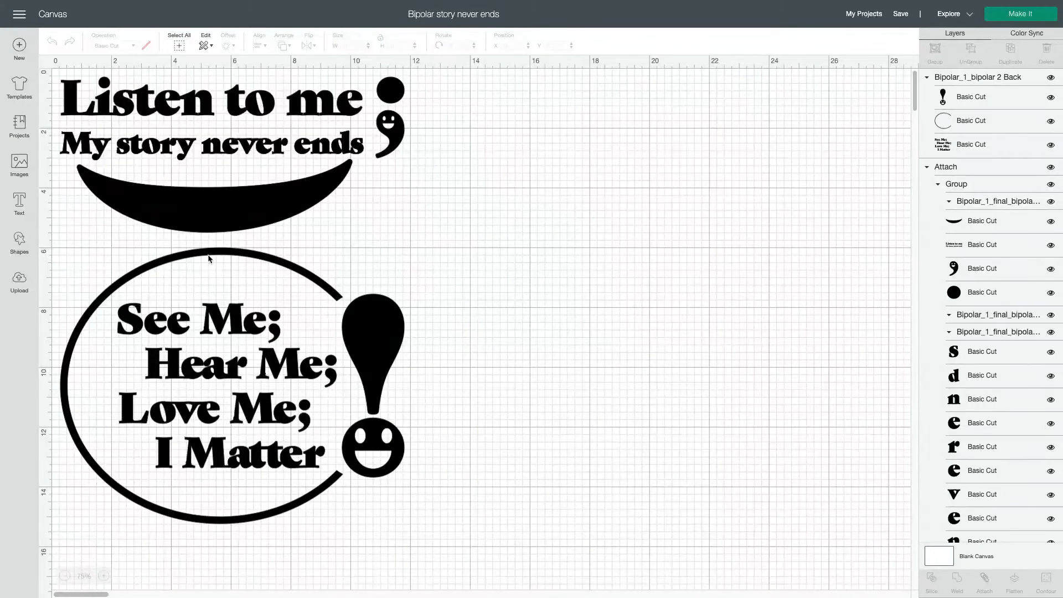
drag(231, 154, 479, 254)
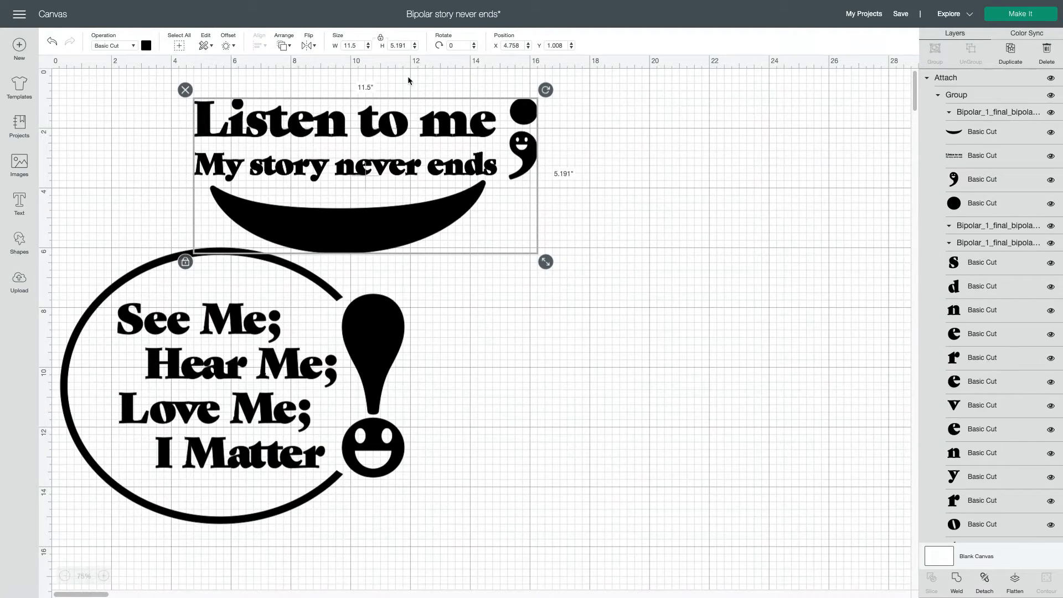
click(185, 89)
drag(266, 271, 402, 182)
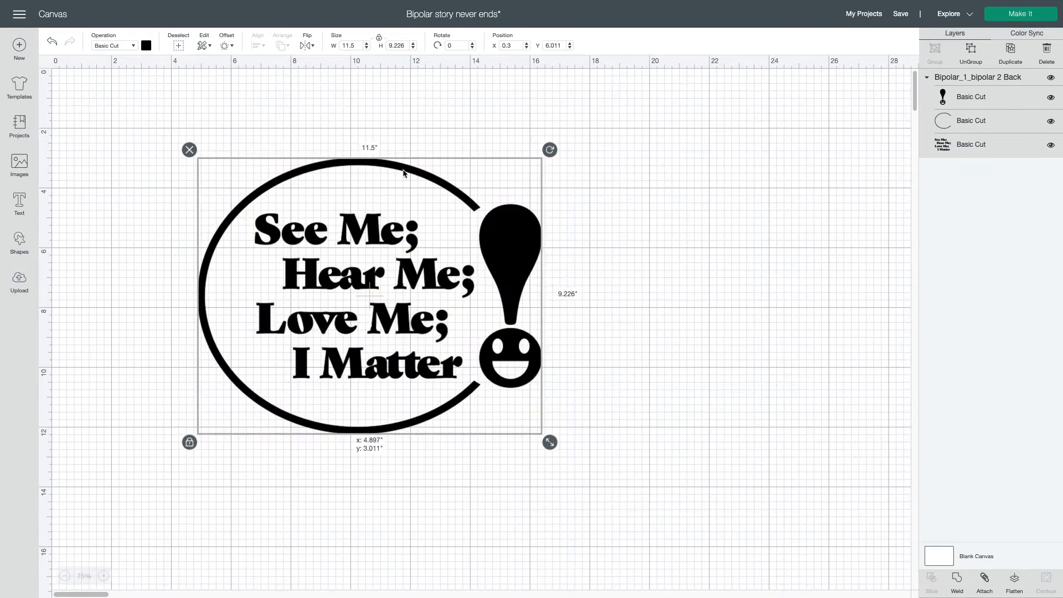
click(88, 156)
Insert a square and enlarge it to about 16.6 inches, placed at the canvas origin over the design
click(20, 239)
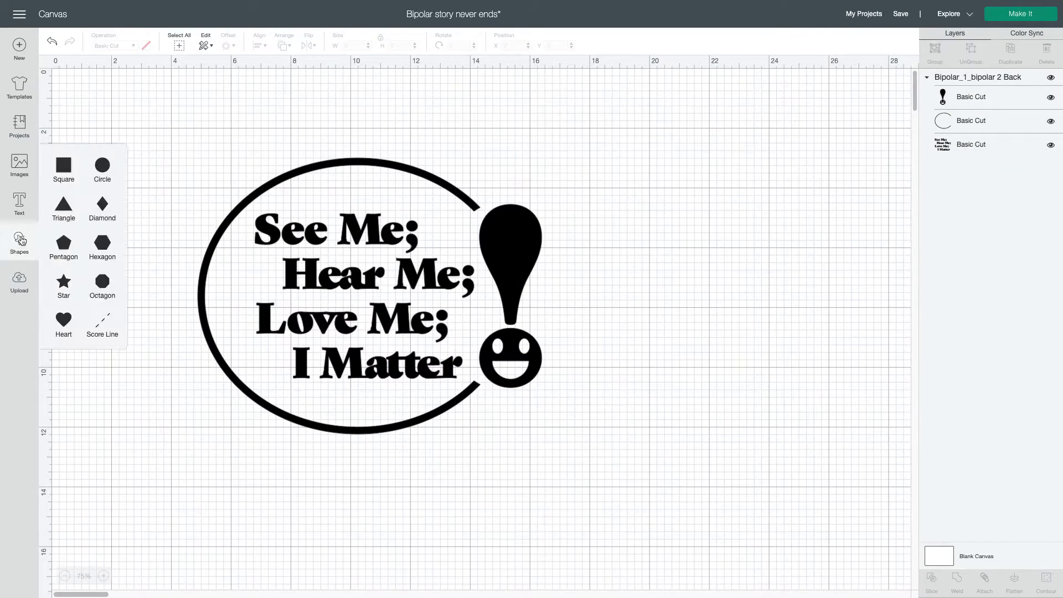
click(63, 166)
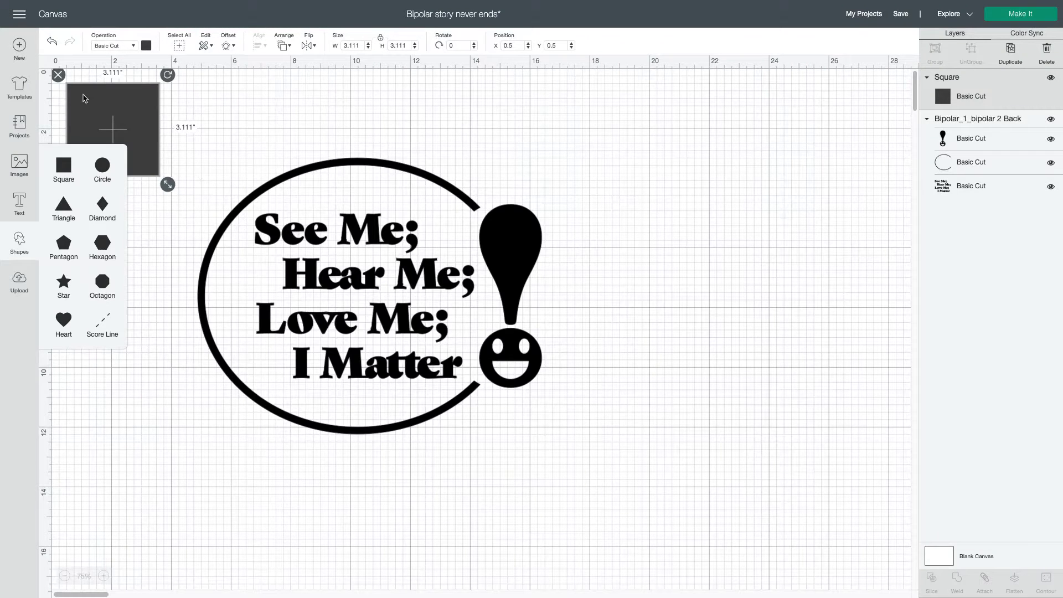
drag(167, 185, 566, 301)
drag(419, 274, 387, 262)
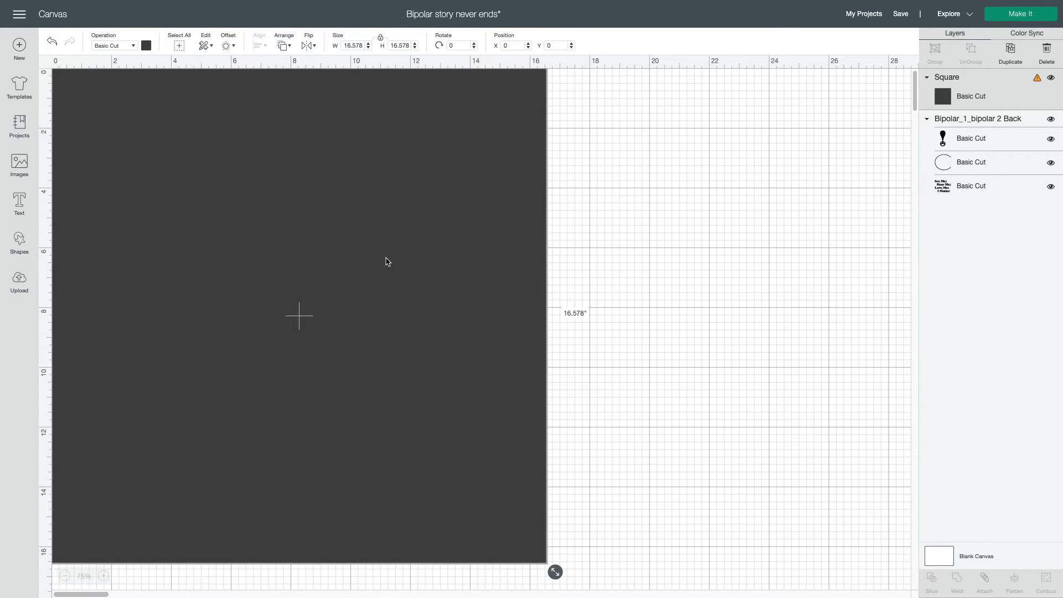
Color the square white and enlarge it to about 17.4 inches
click(146, 48)
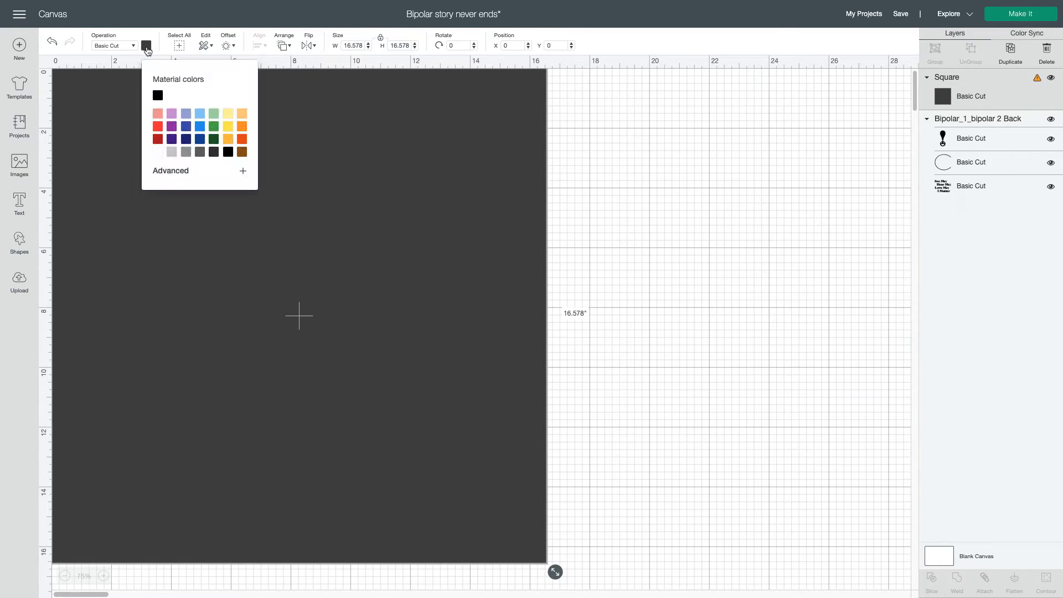
click(158, 155)
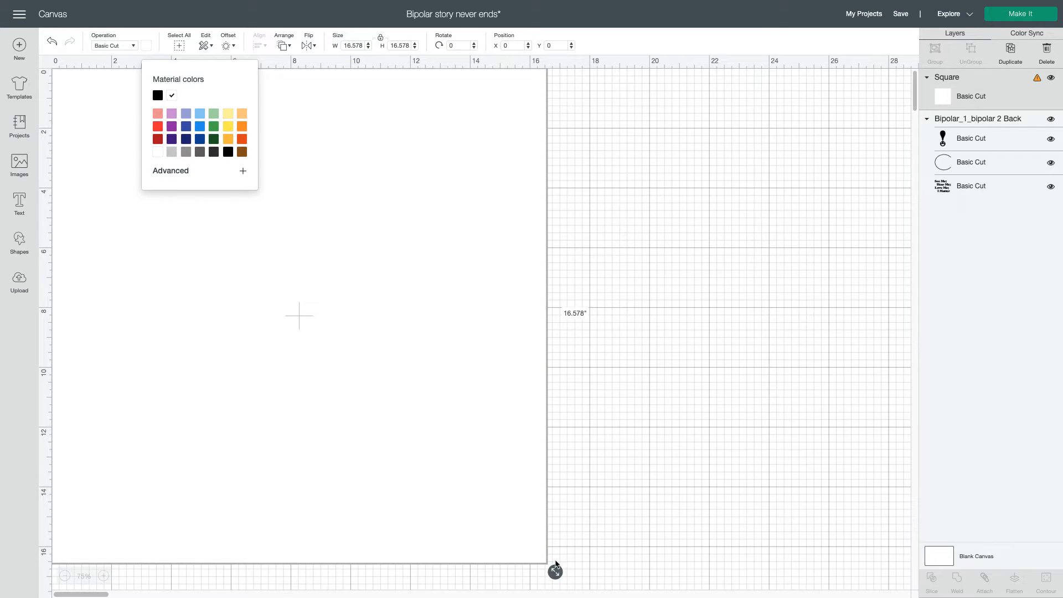
drag(554, 572, 573, 543)
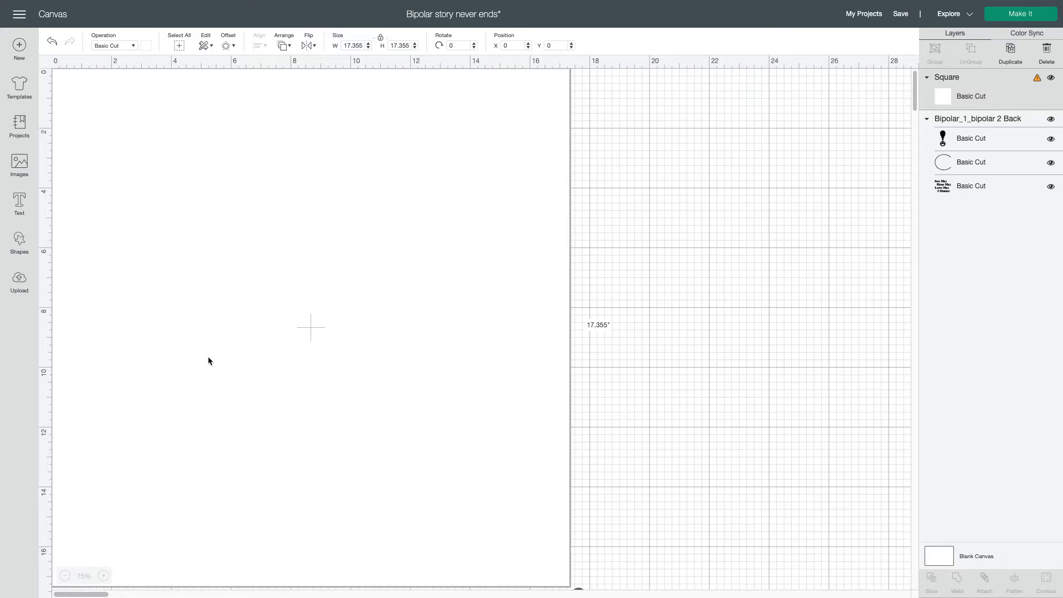
Send the white square to the back and move the "See Me" design to about X 0.1, Y 2.8
right_click(299, 406)
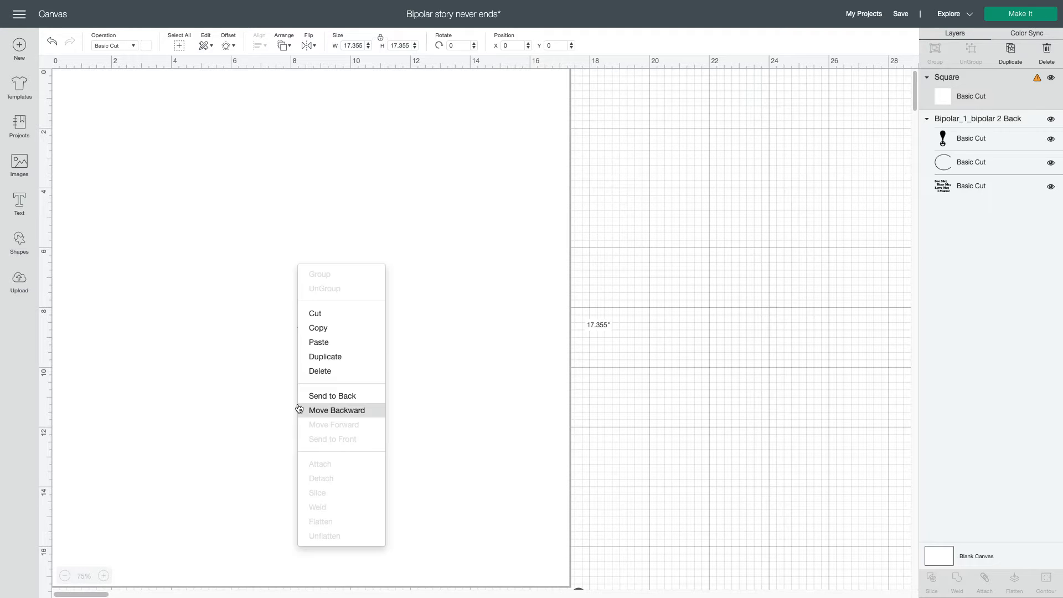
click(309, 396)
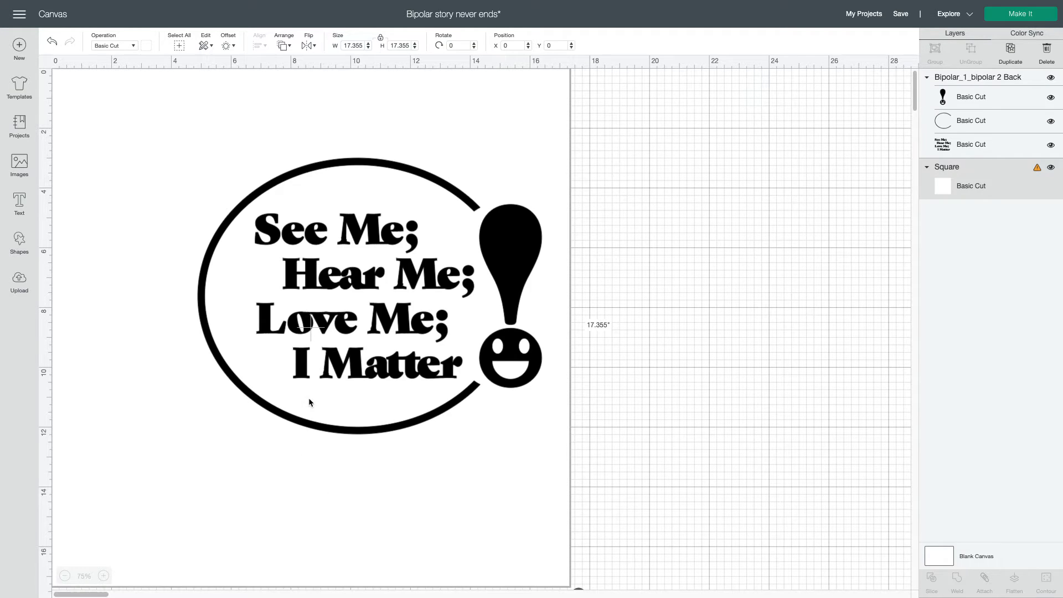
click(263, 291)
drag(274, 287, 147, 270)
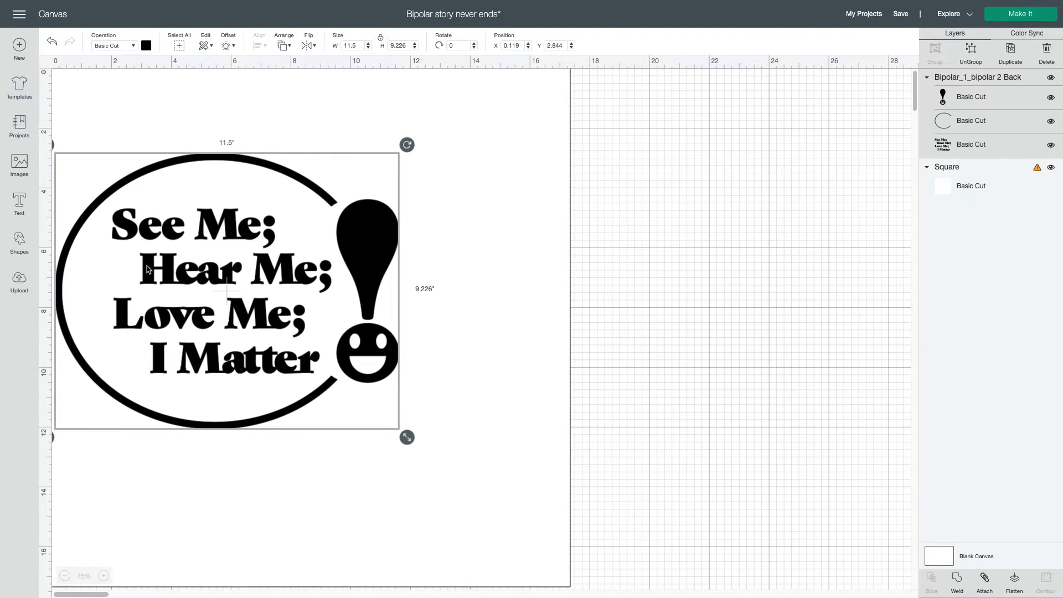
Enlarge the "See Me" design to about 20.6 by 16.5 inches and place it near the canvas origin
drag(408, 438, 596, 493)
drag(364, 417, 361, 334)
drag(590, 504, 676, 523)
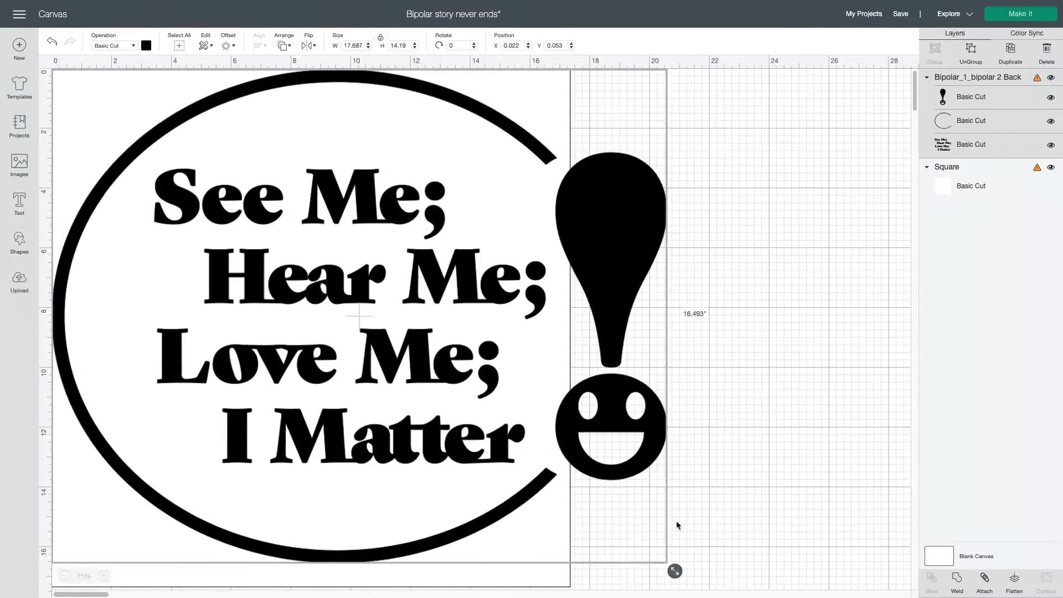
Resize the white square to about 17.2 inches and nudge the design to about X 0.03, Y 0.08
click(499, 575)
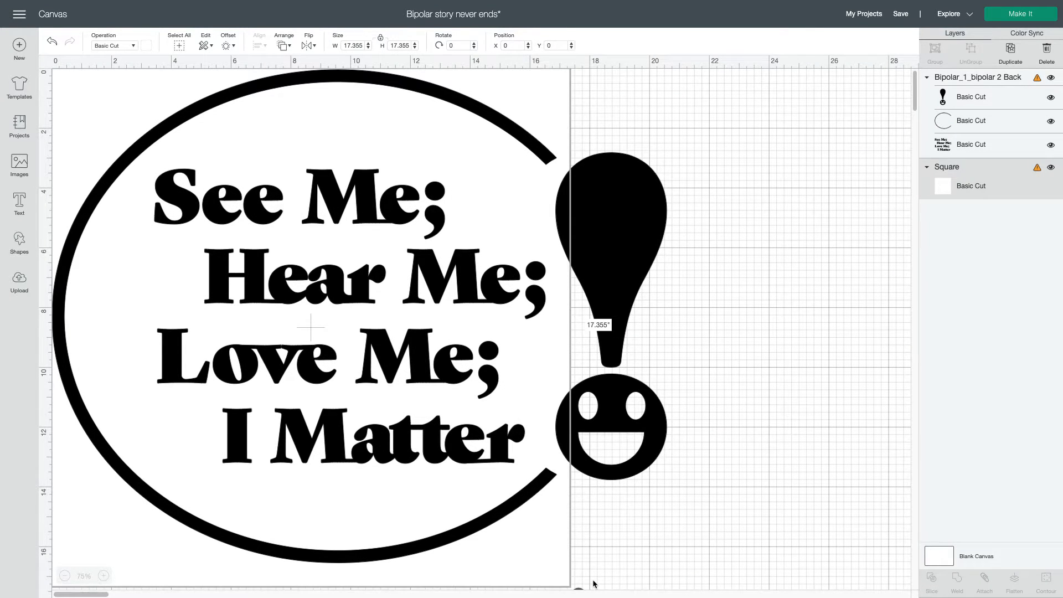
click(561, 540)
drag(551, 585, 536, 519)
drag(579, 589, 560, 576)
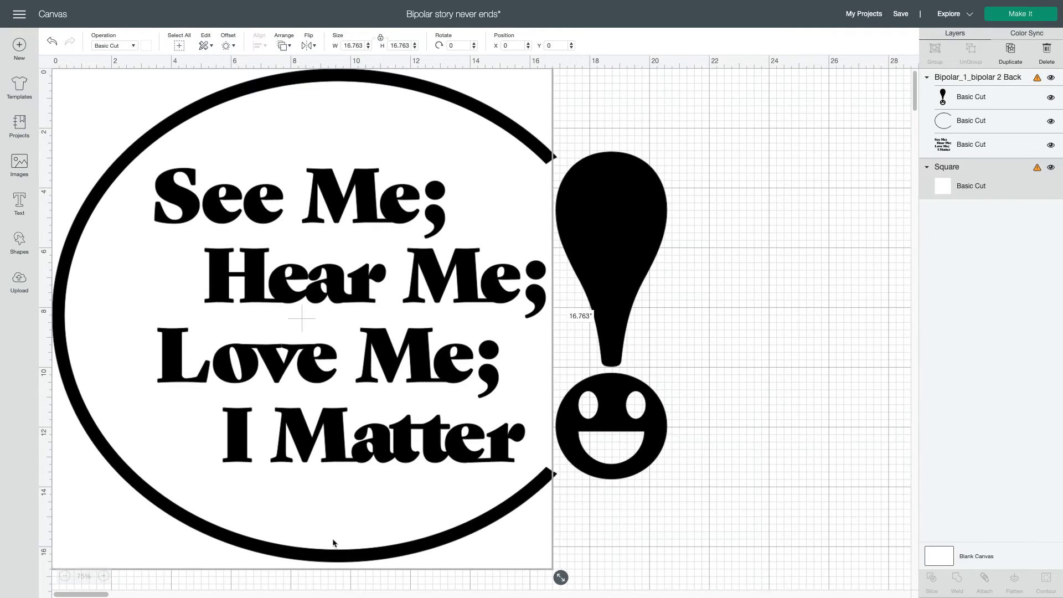
drag(146, 525, 103, 513)
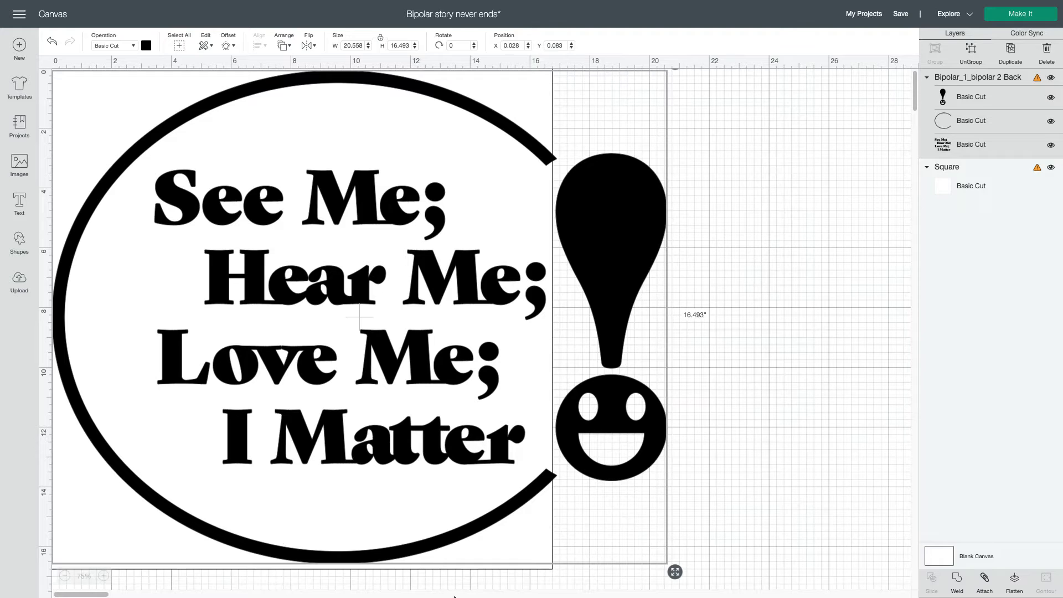
click(471, 564)
drag(559, 575, 575, 517)
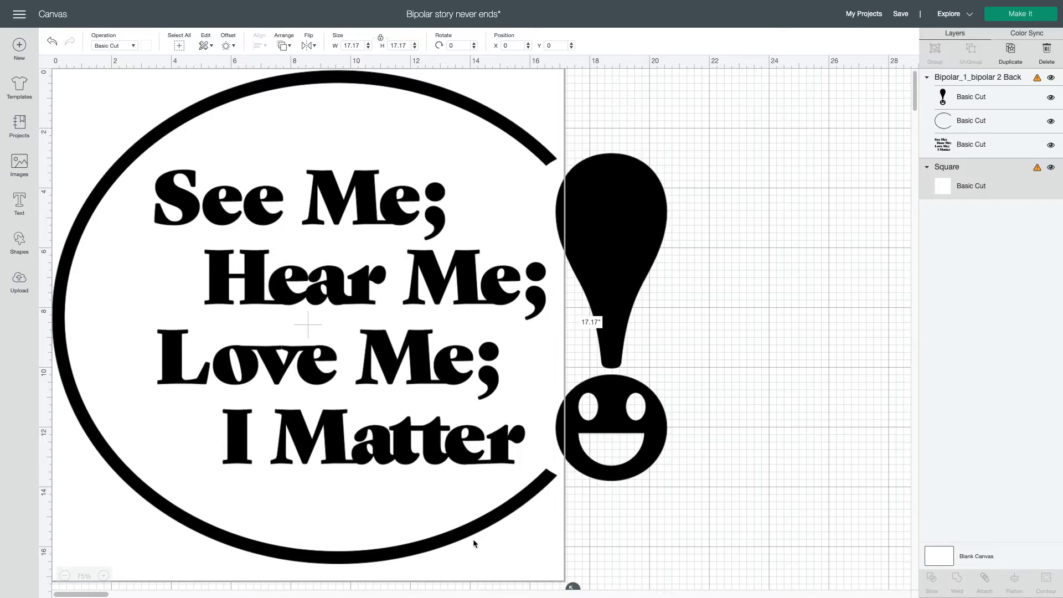
Move the design to about X 2.0, Y 0.03, then try stretching it wider with proportions unlocked and undo that
click(494, 550)
drag(494, 550, 553, 549)
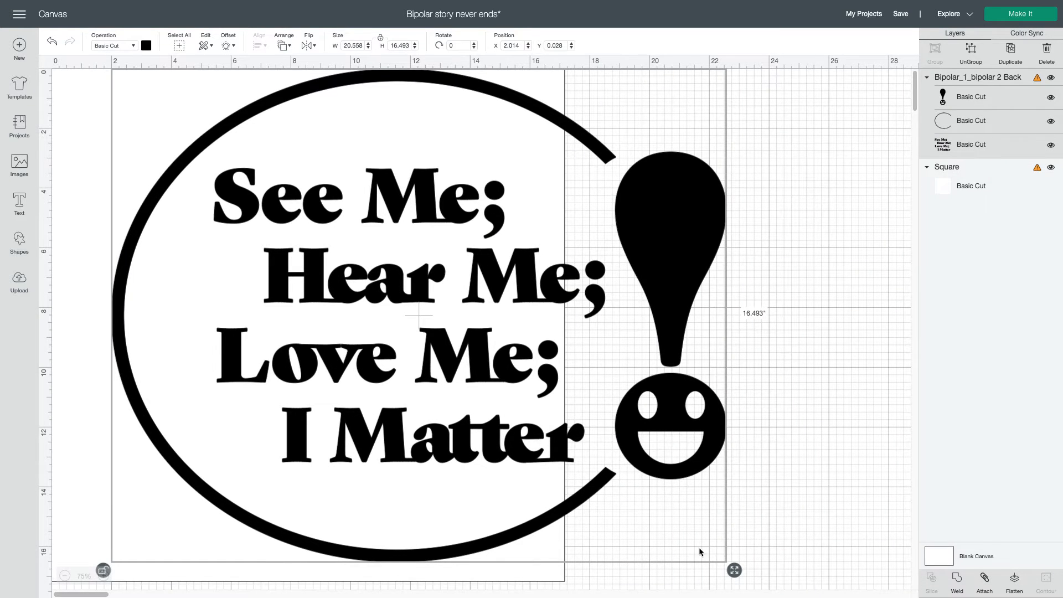
drag(734, 572, 755, 562)
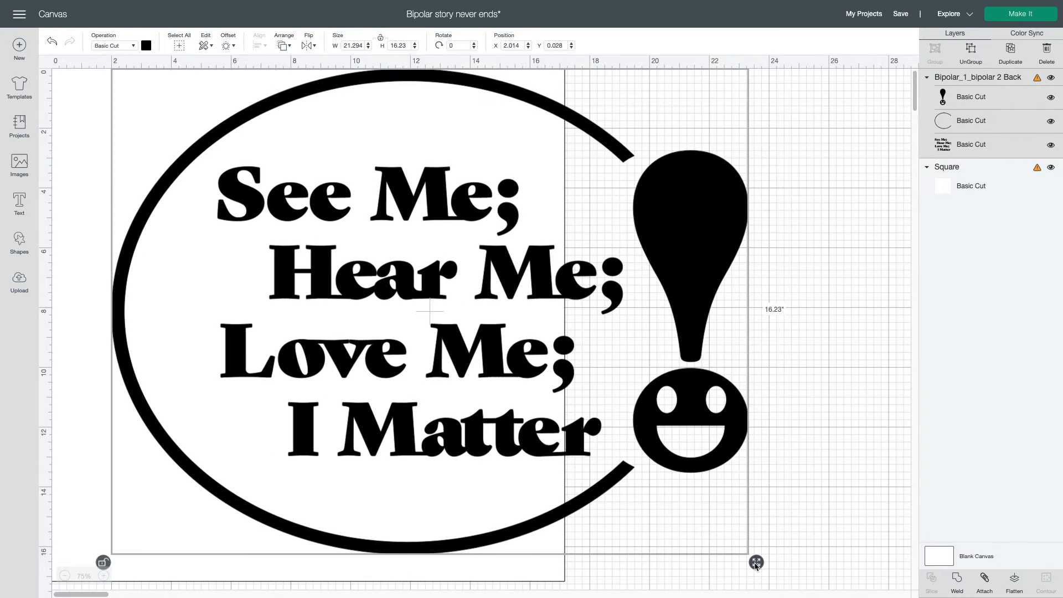
key(ctrl+z)
Stretch the white square without locked proportions to about 27.9 by 16.8 inches, placed at about X 0.28, Y 0.31
click(516, 562)
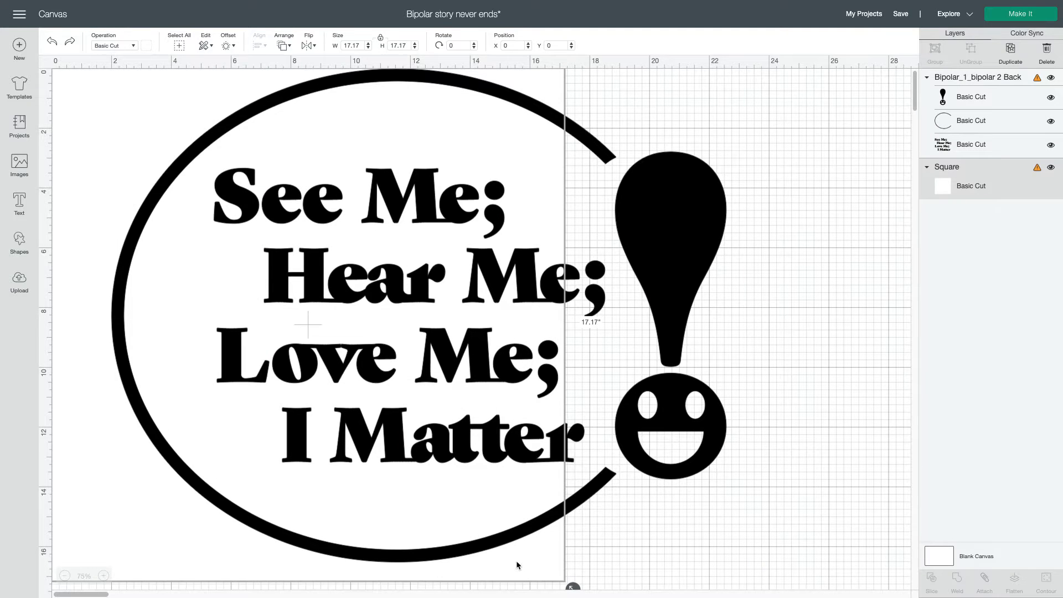
drag(551, 562, 590, 514)
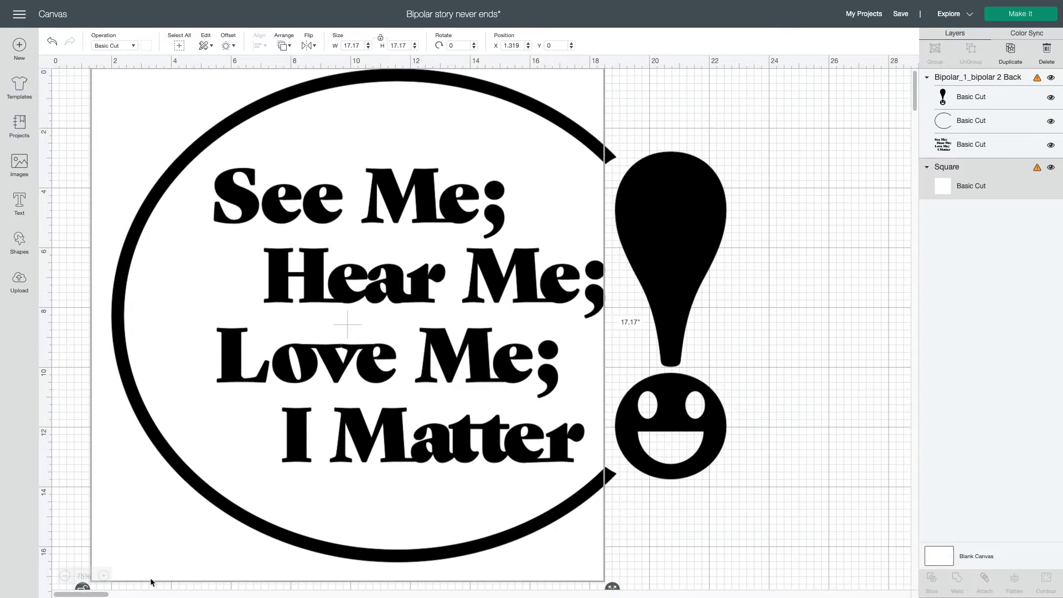
drag(613, 588, 792, 522)
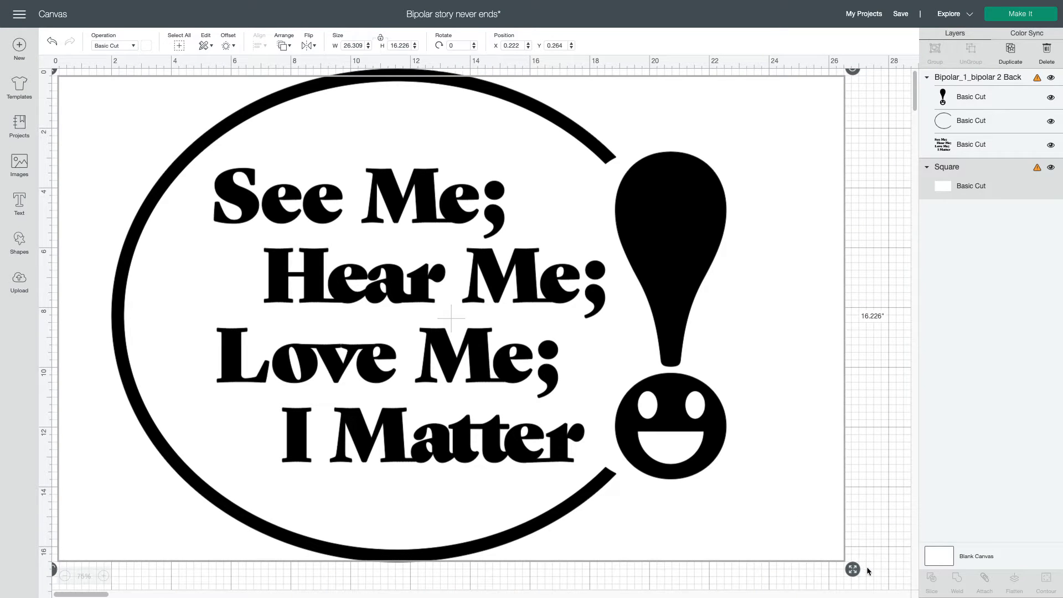
drag(853, 569, 899, 586)
drag(769, 475, 775, 476)
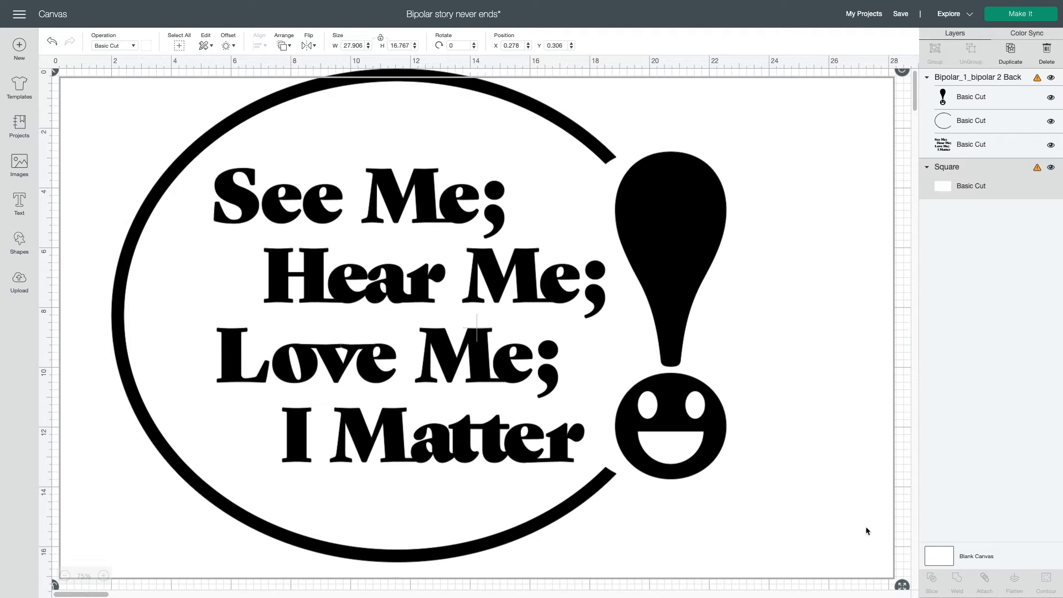
Fit the design inside the white rectangle by scaling it to about 20.4 by 16.3 inches at about X 3.6, Y 0.5, and deselect everything
click(534, 372)
drag(461, 357, 504, 365)
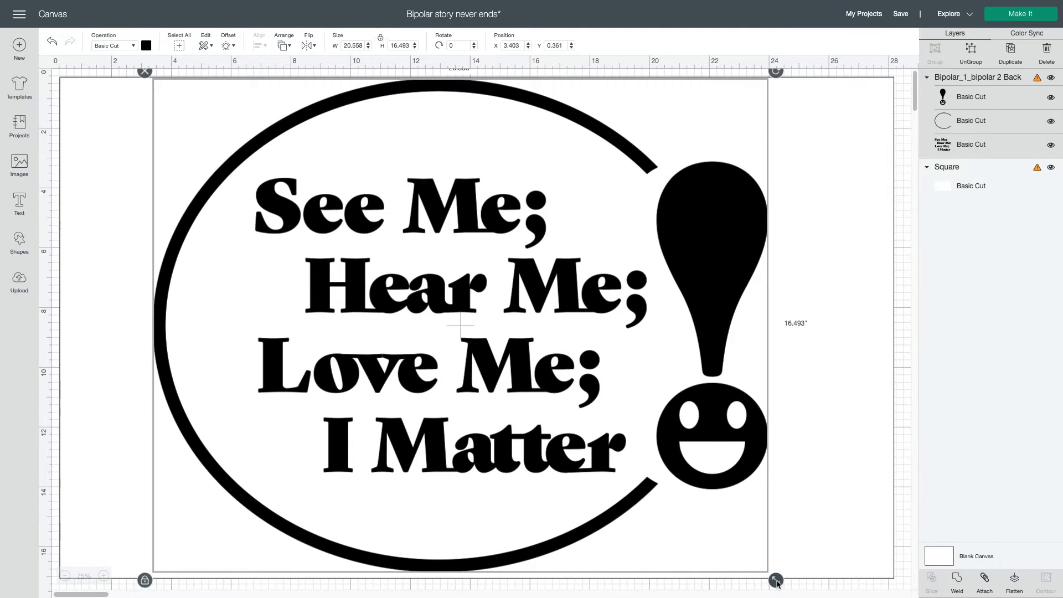
drag(776, 582, 770, 576)
mouse_move(510, 467)
mouse_down()
mouse_move(527, 472)
mouse_move(513, 469)
mouse_up()
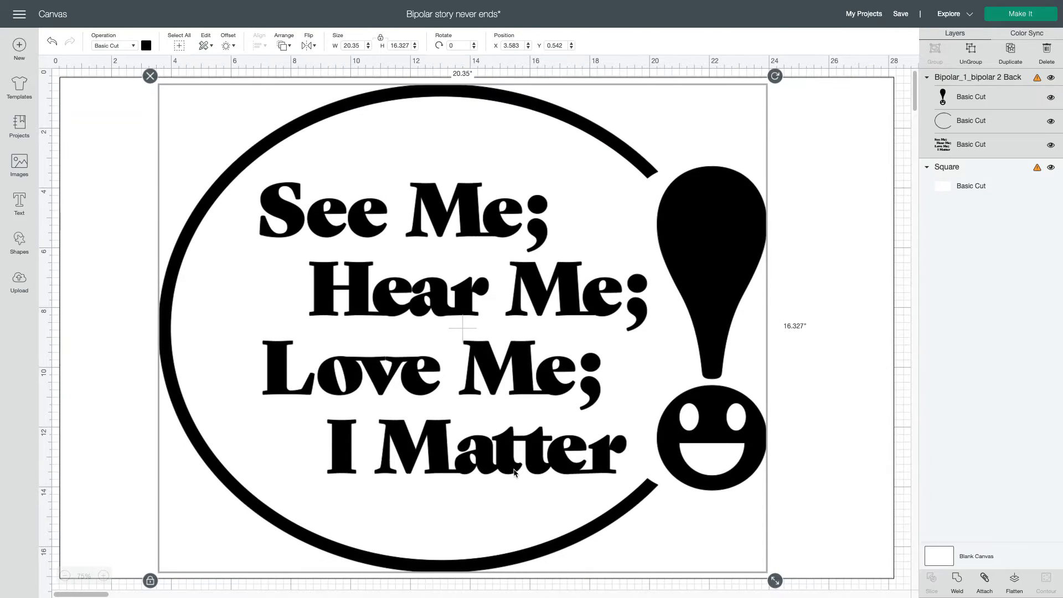
key(ctrl+a)
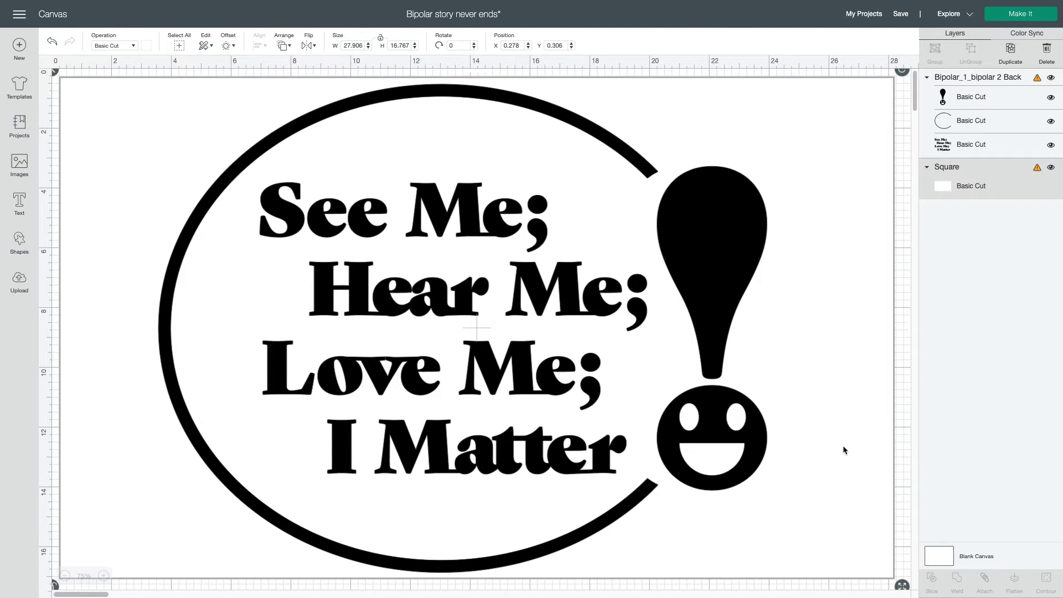
click(897, 412)
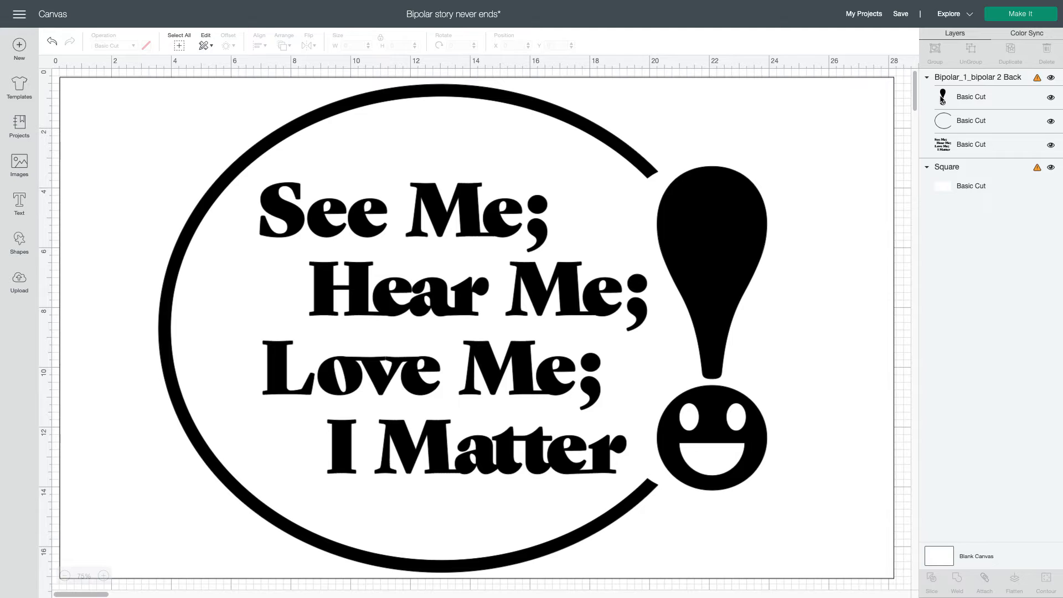
Capture a screenshot of the area containing the complete design on its white background
mouse_move(909, 3)
key(super+shift+4)
drag(118, 80, 832, 578)
mouse_move(260, 2)
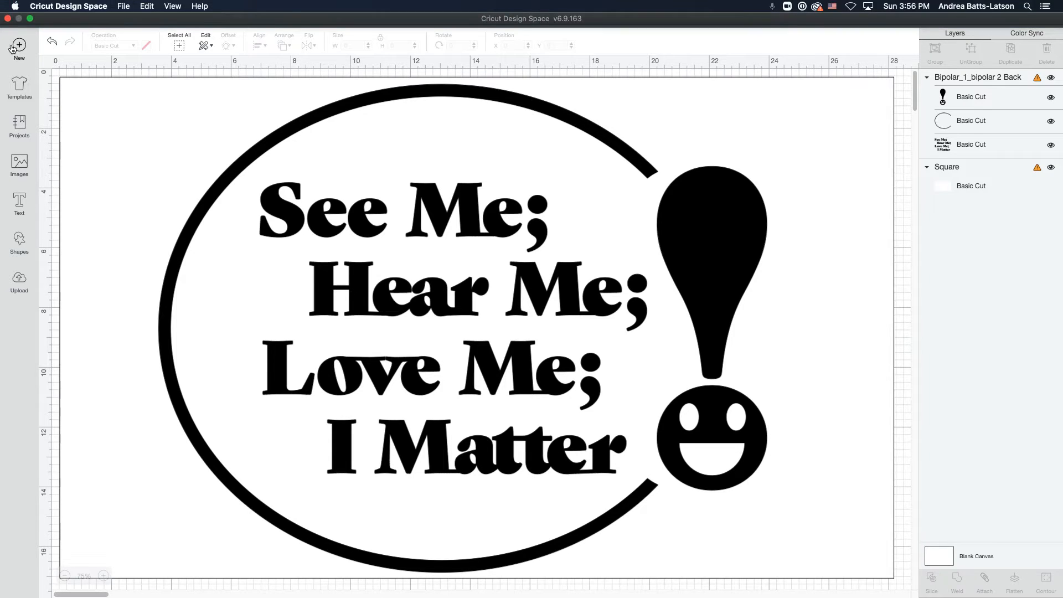
Put the Cricut Design Space window away, switch to Adobe Illustrator and create a new 1296 x 1728 pt Poster document
click(30, 19)
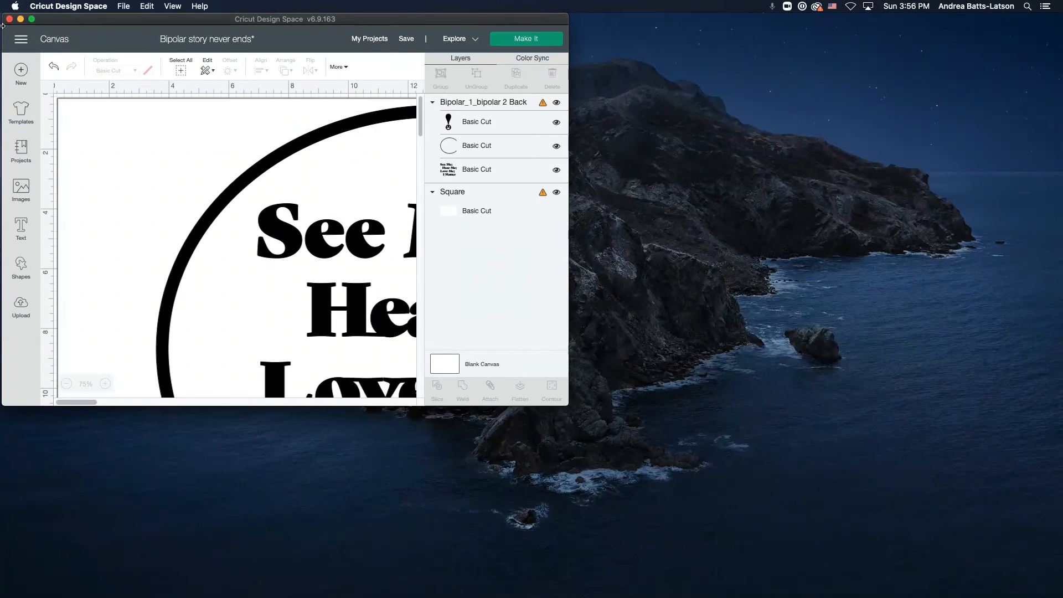
click(21, 18)
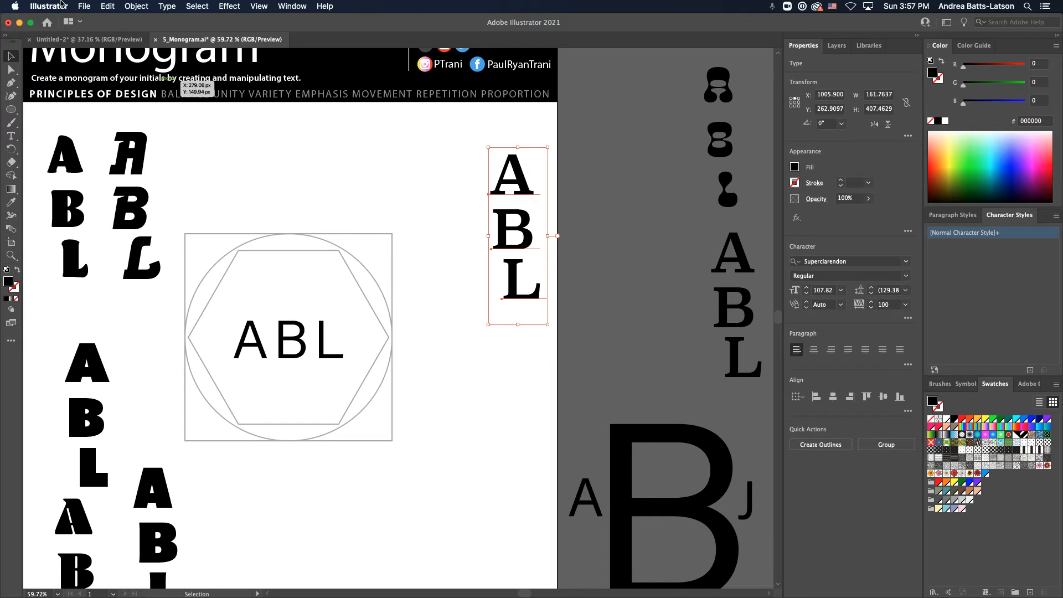
click(86, 7)
click(104, 21)
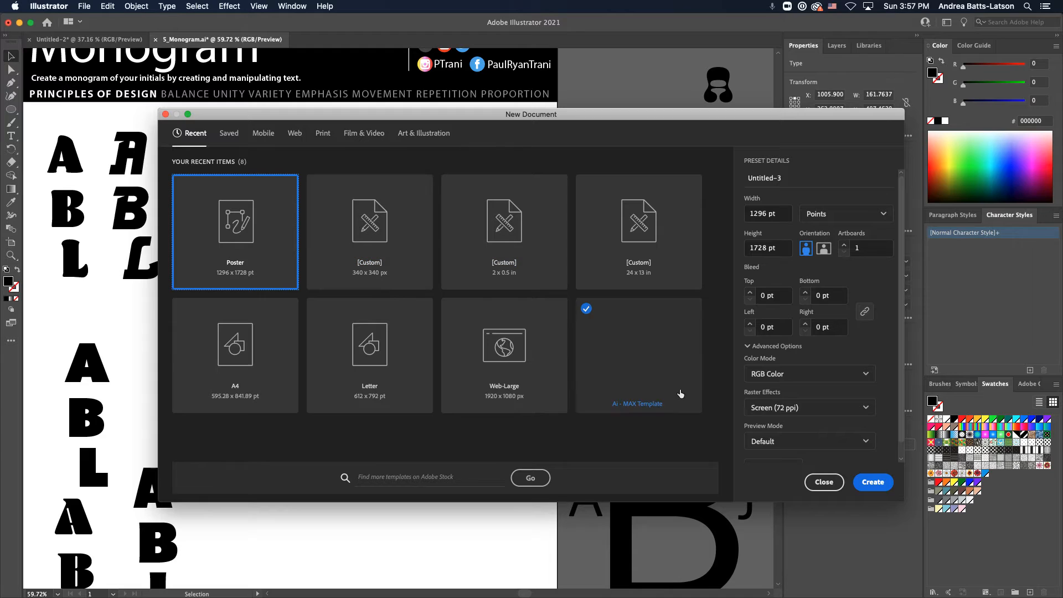
click(880, 486)
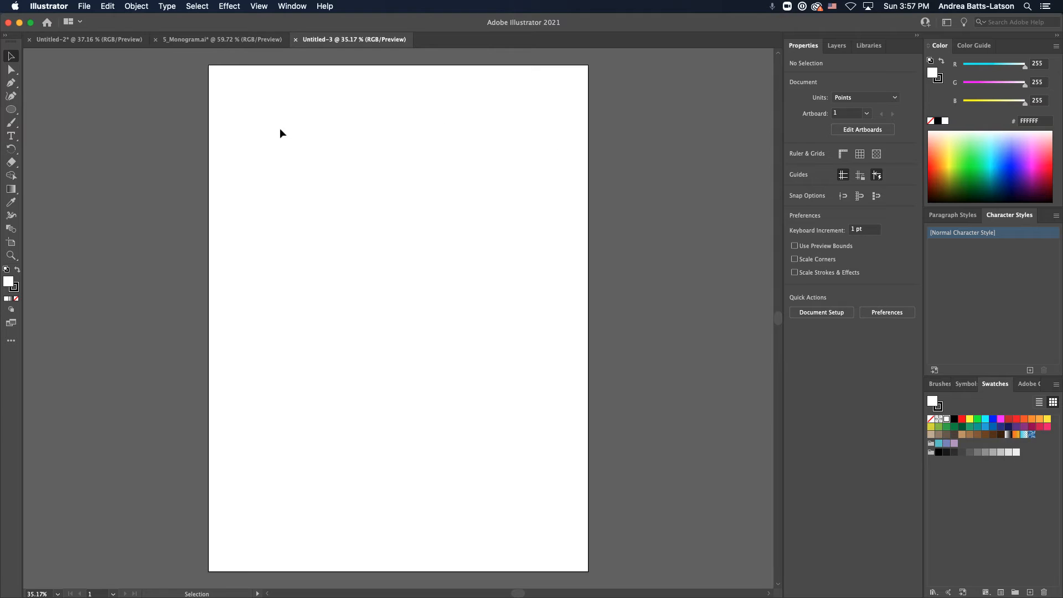
Place the Desktop image "Screen Shot 2021-05-30 at 3.56.28 PM" on the artboard, with its upper-left corner on the artboard's left edge
click(84, 7)
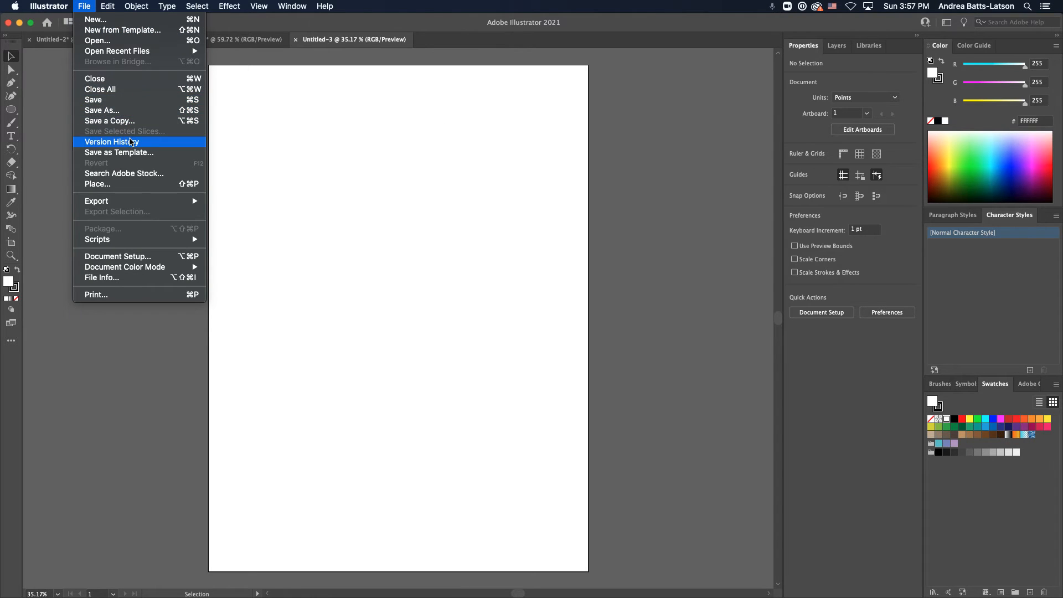
mouse_move(120, 50)
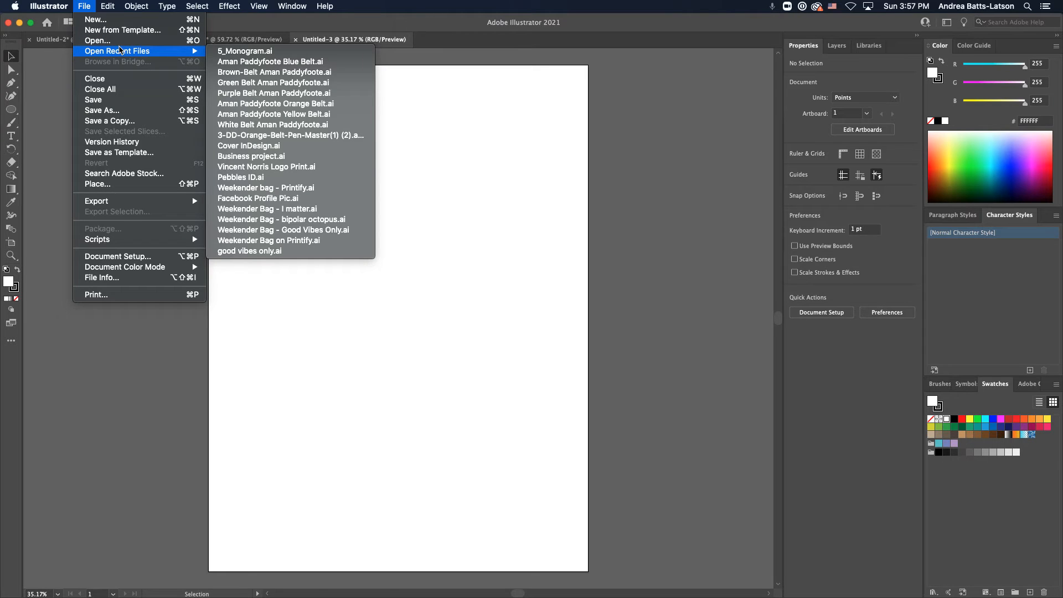
click(139, 189)
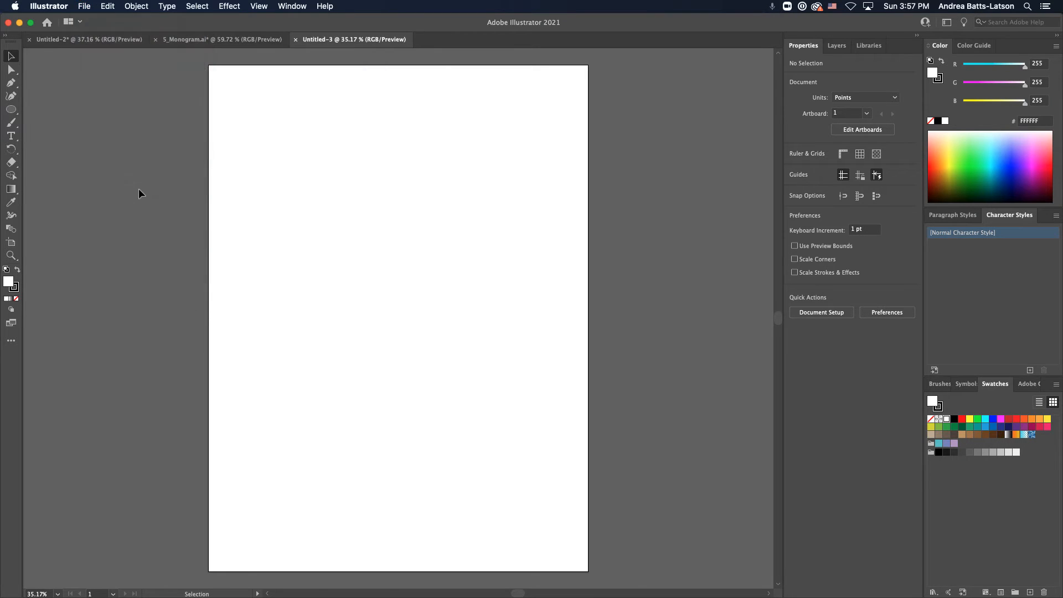
click(84, 6)
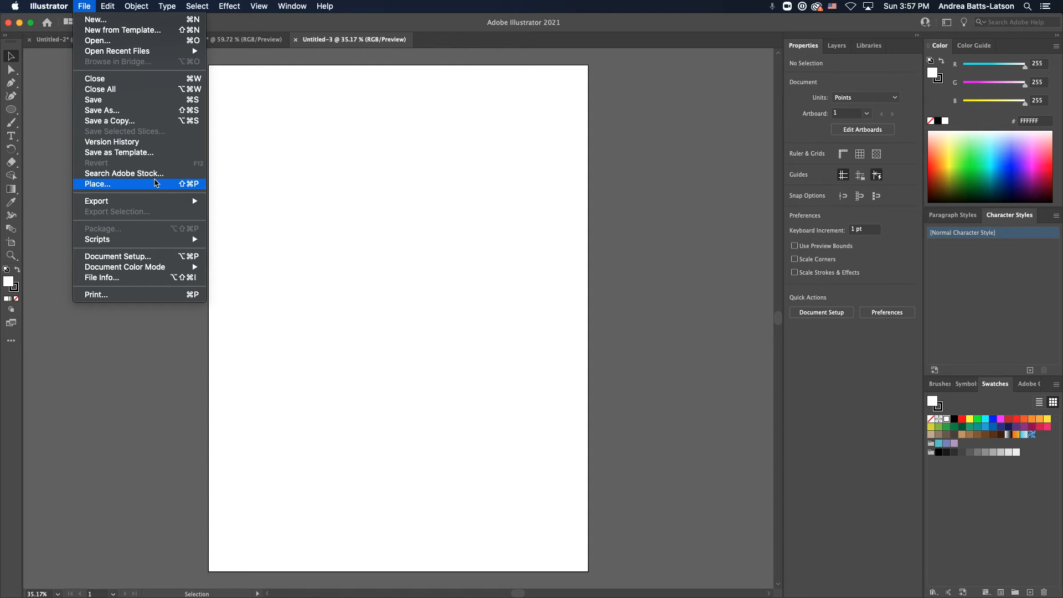
click(155, 184)
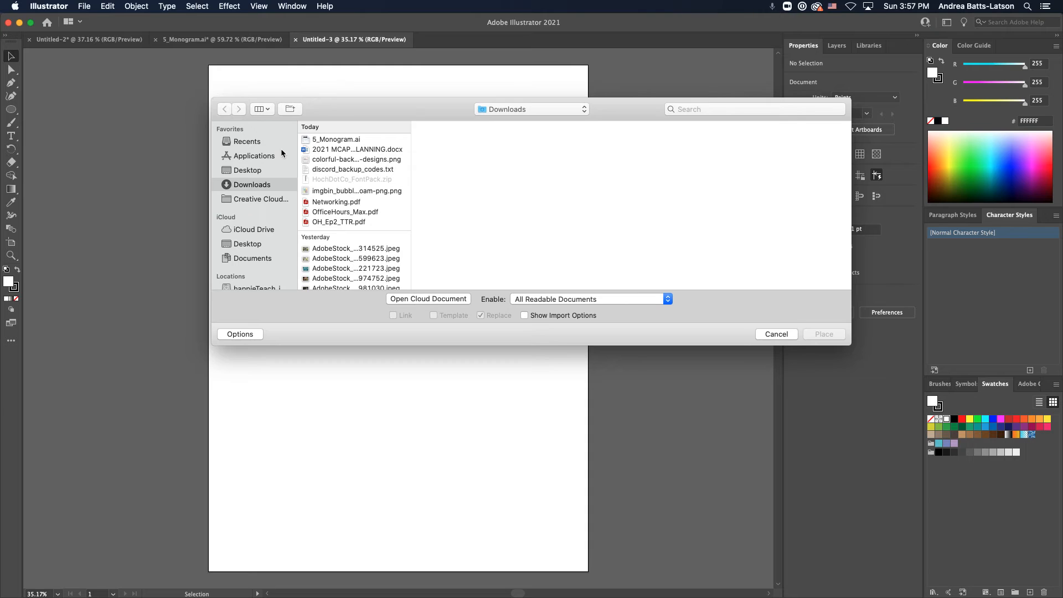
click(250, 170)
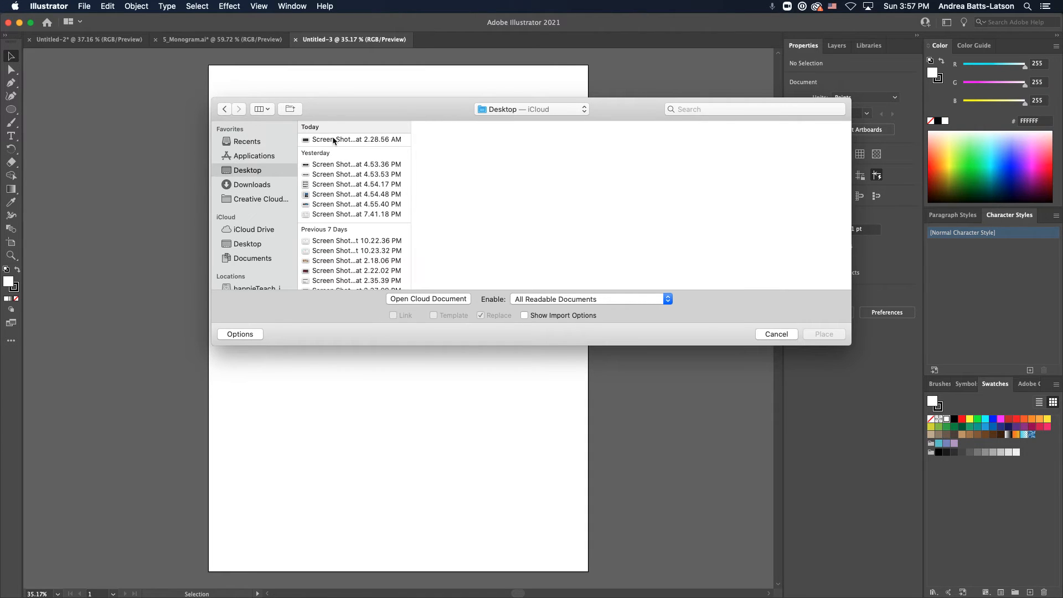
click(334, 139)
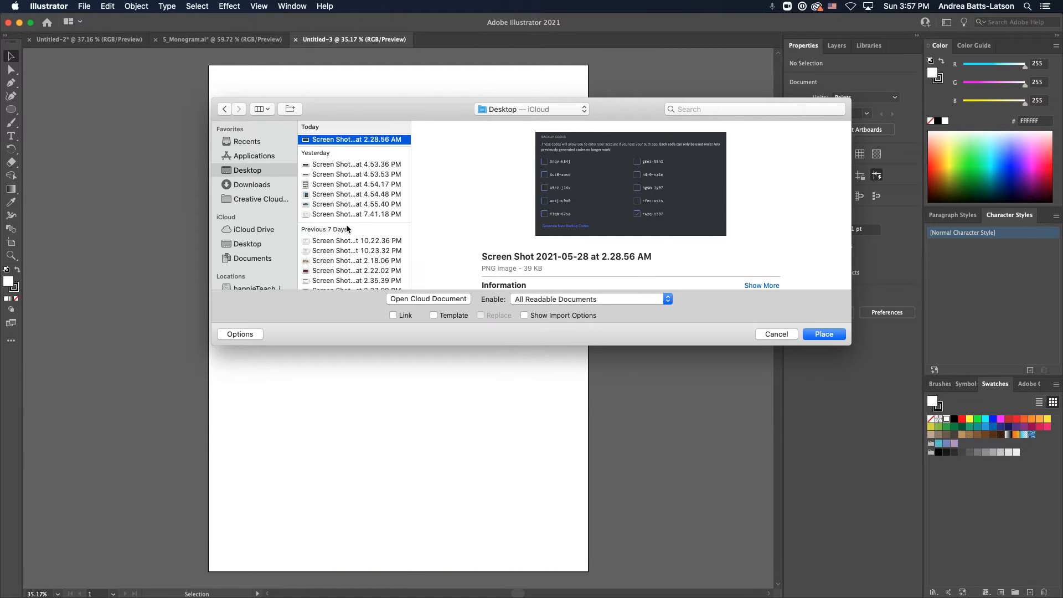
scroll(349, 231, down, 10)
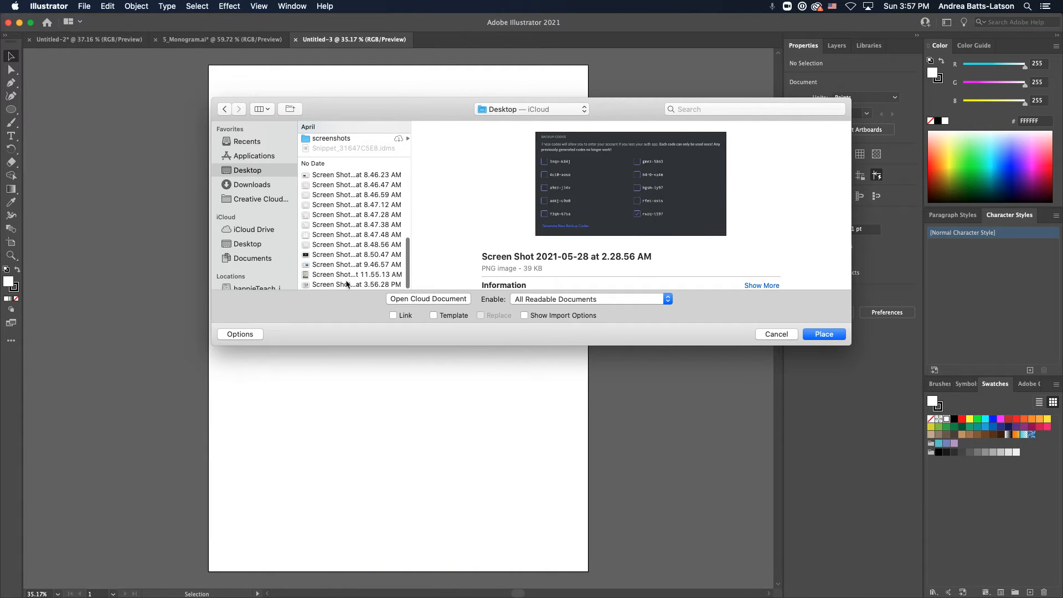
click(325, 176)
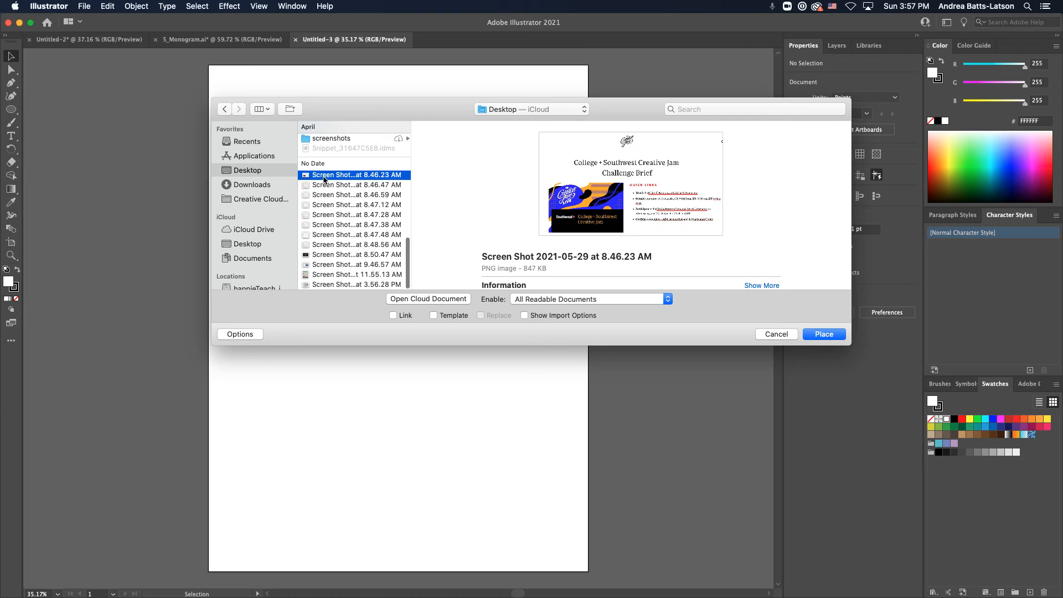
click(356, 284)
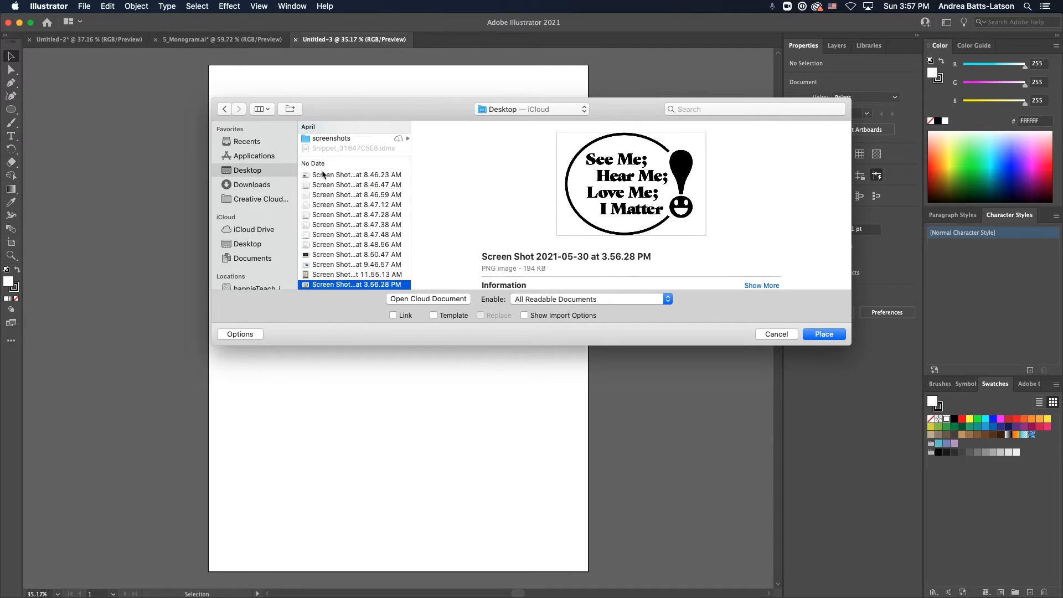
click(823, 336)
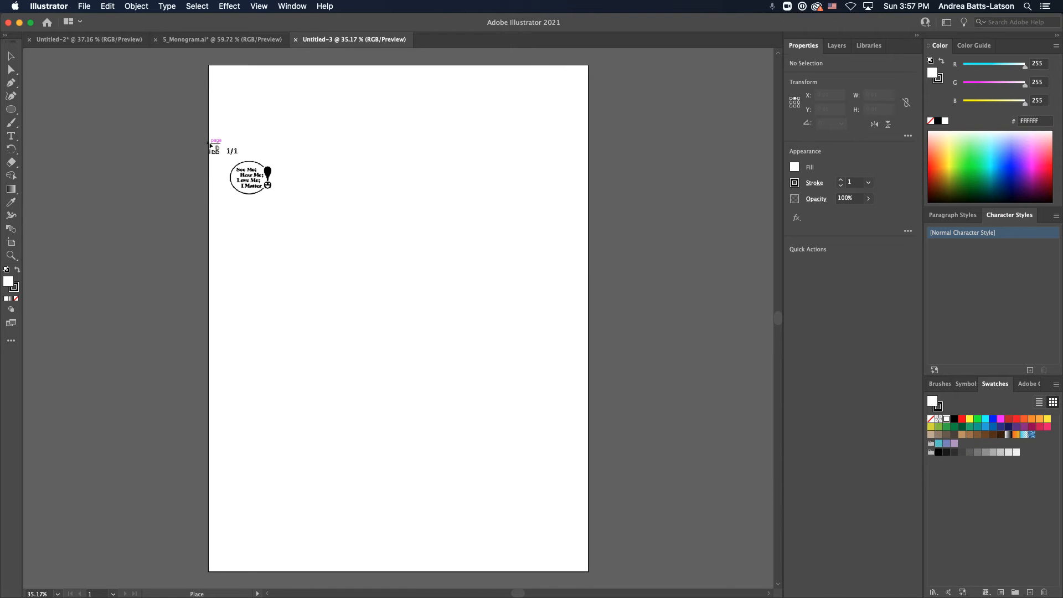
click(210, 143)
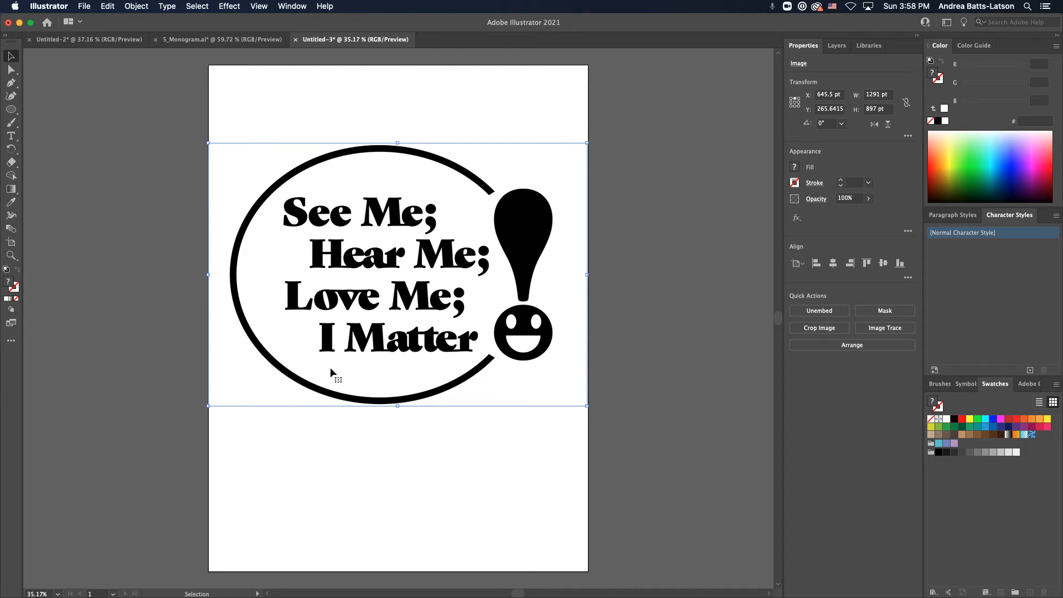
Select the placed "See Me; Hear Me" image and make an Image Trace of it
click(260, 109)
click(357, 161)
click(144, 7)
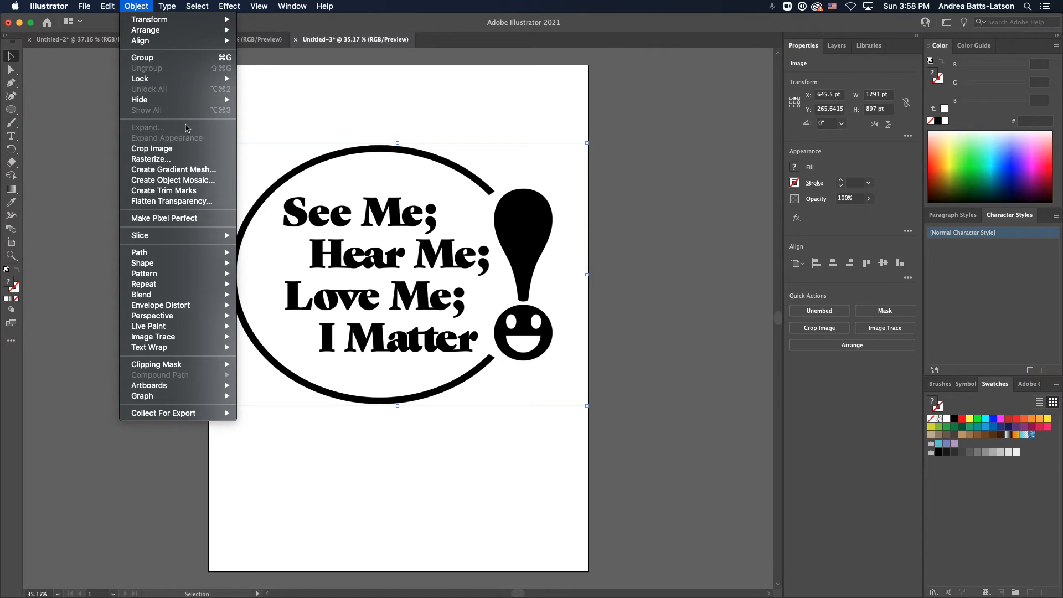
mouse_move(216, 341)
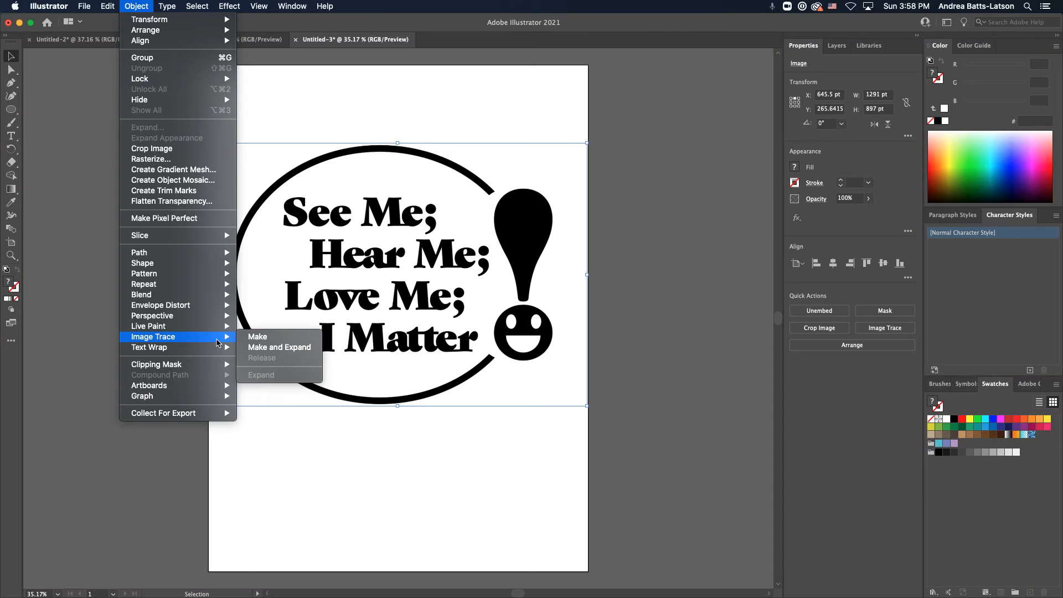
click(262, 341)
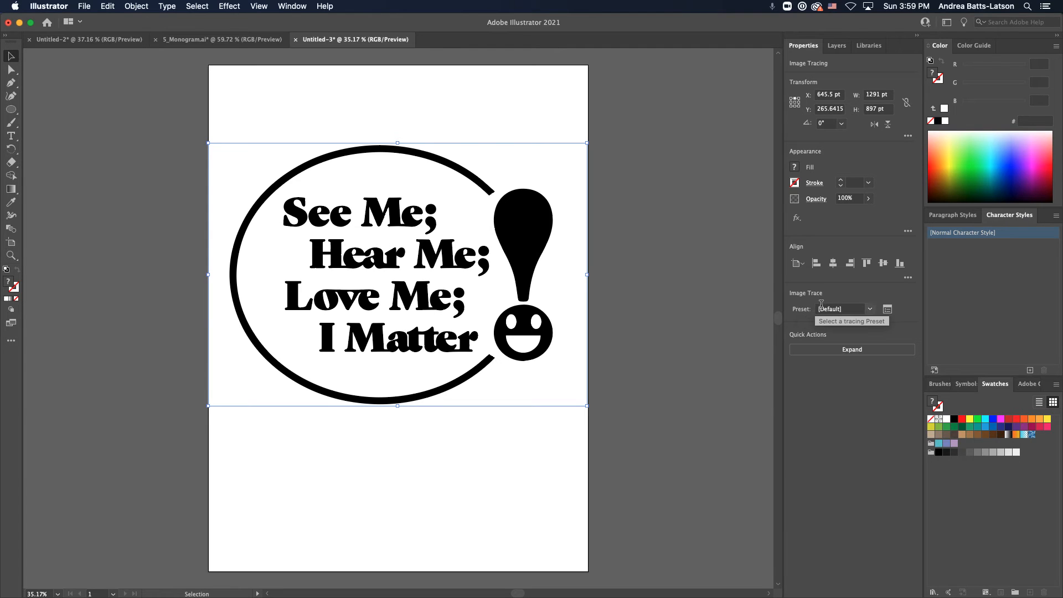
Show the detailed Image Trace settings beside the artwork and enable Ignore White among the advanced options
click(869, 310)
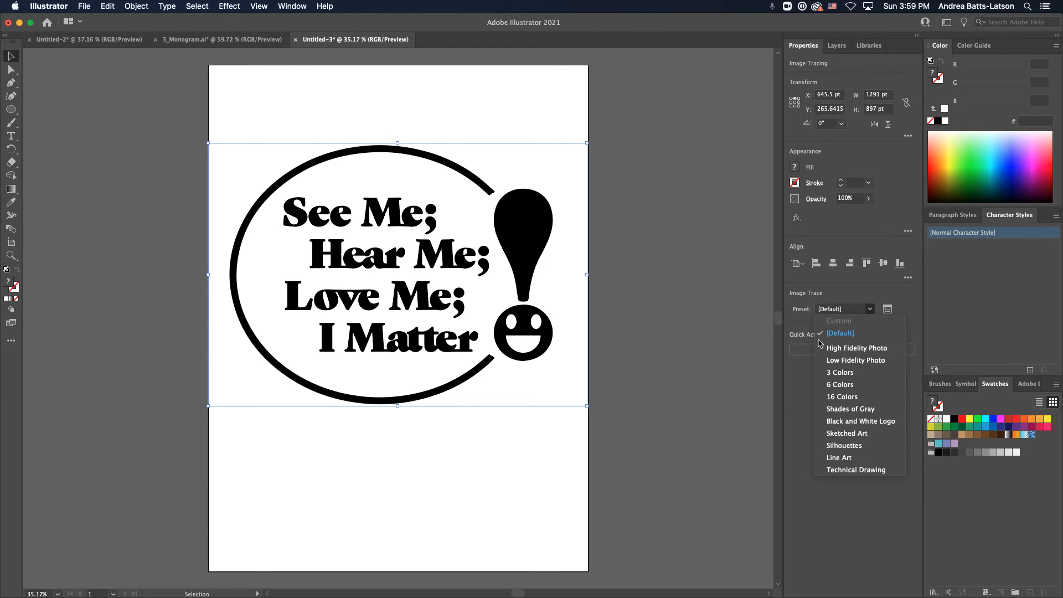
click(888, 314)
click(889, 313)
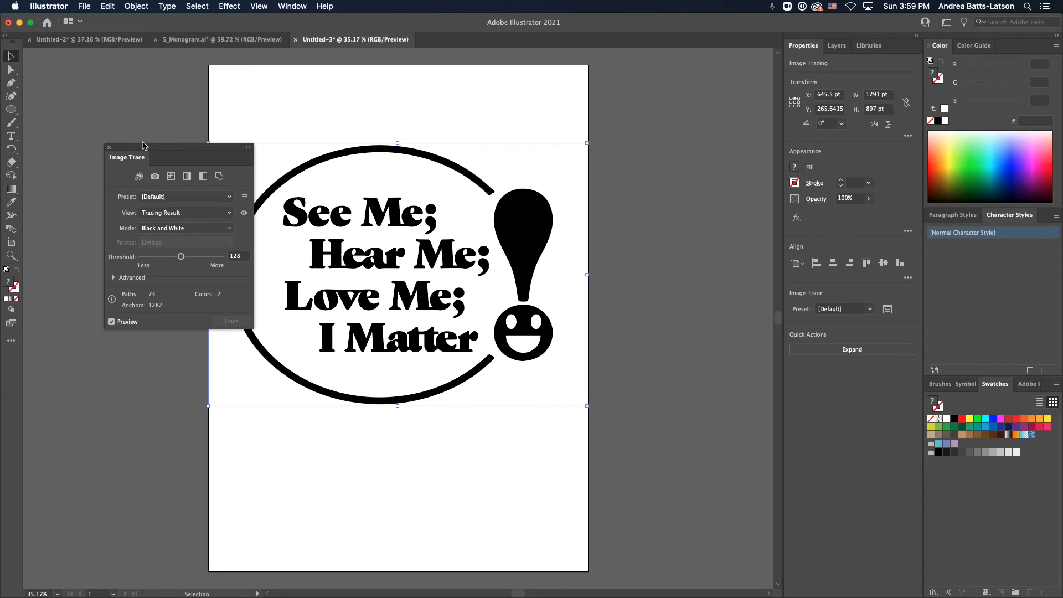
mouse_move(201, 157)
mouse_down()
mouse_move(665, 213)
mouse_move(686, 228)
mouse_up()
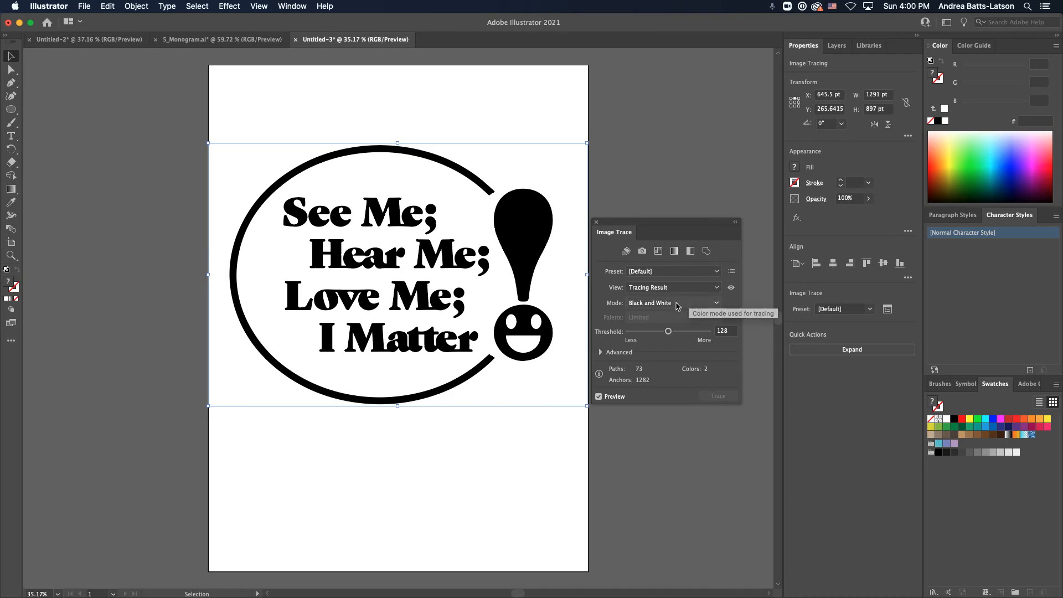
click(719, 288)
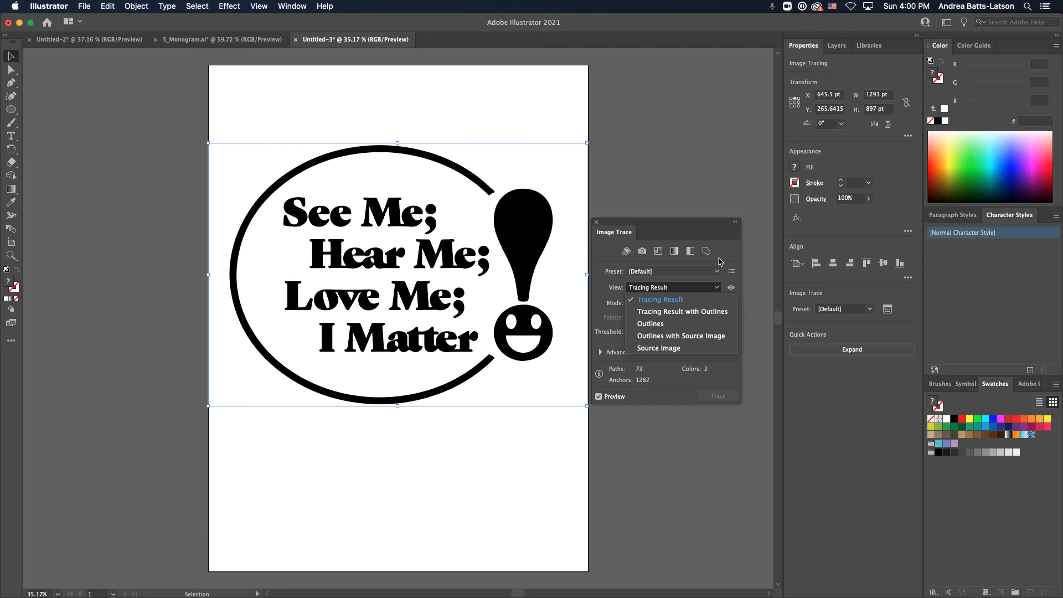
click(720, 259)
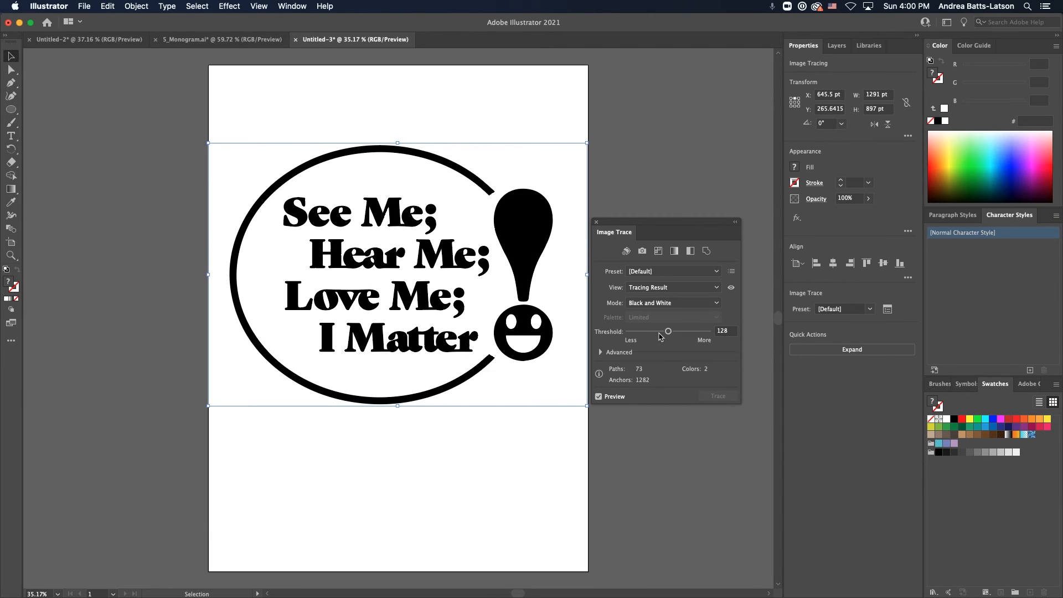
click(601, 352)
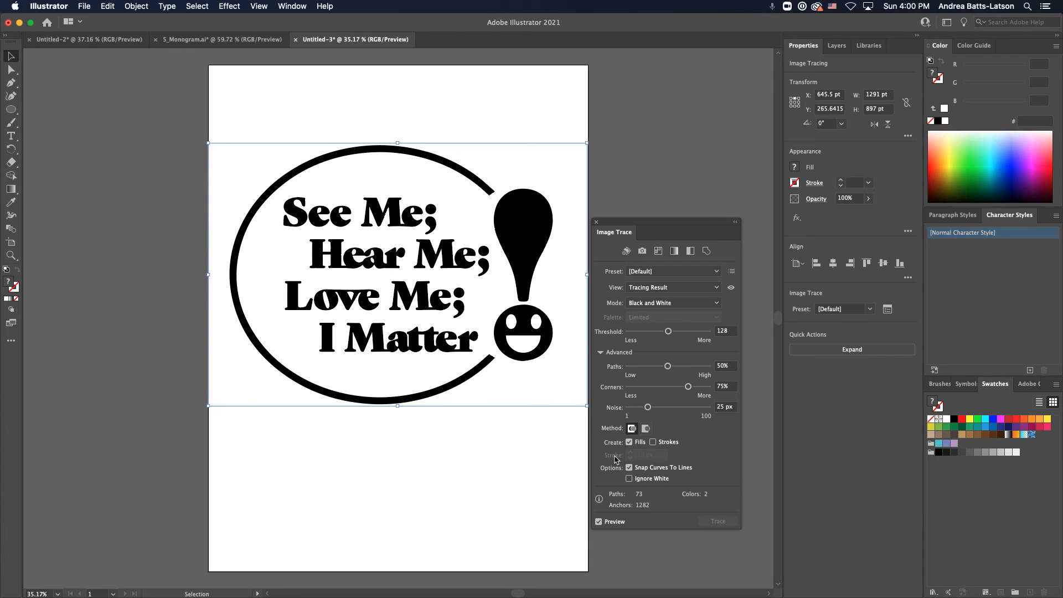
click(630, 479)
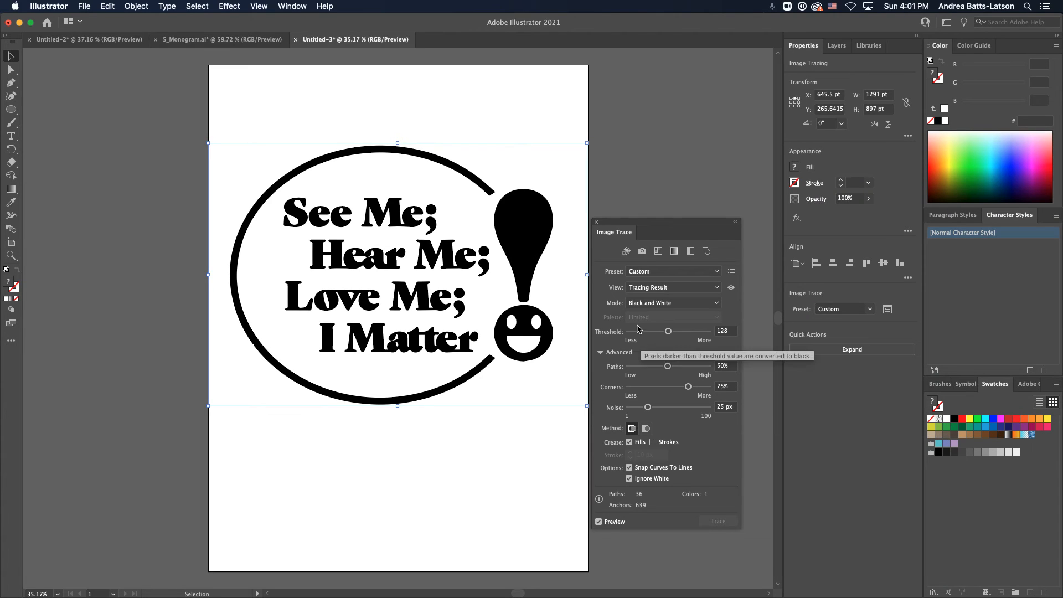
click(716, 304)
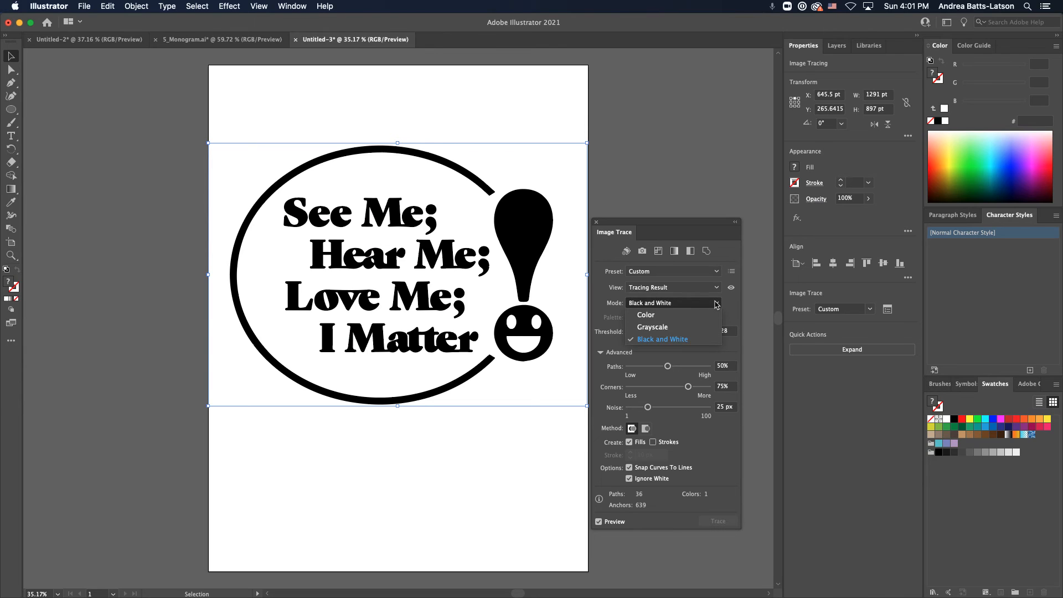
click(716, 305)
click(717, 306)
click(721, 302)
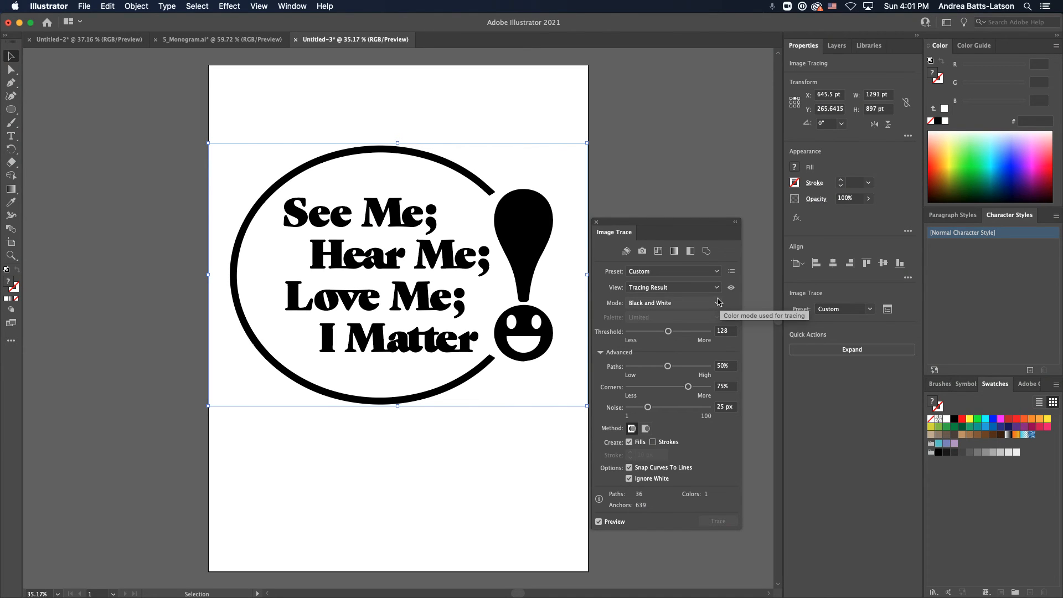
click(718, 291)
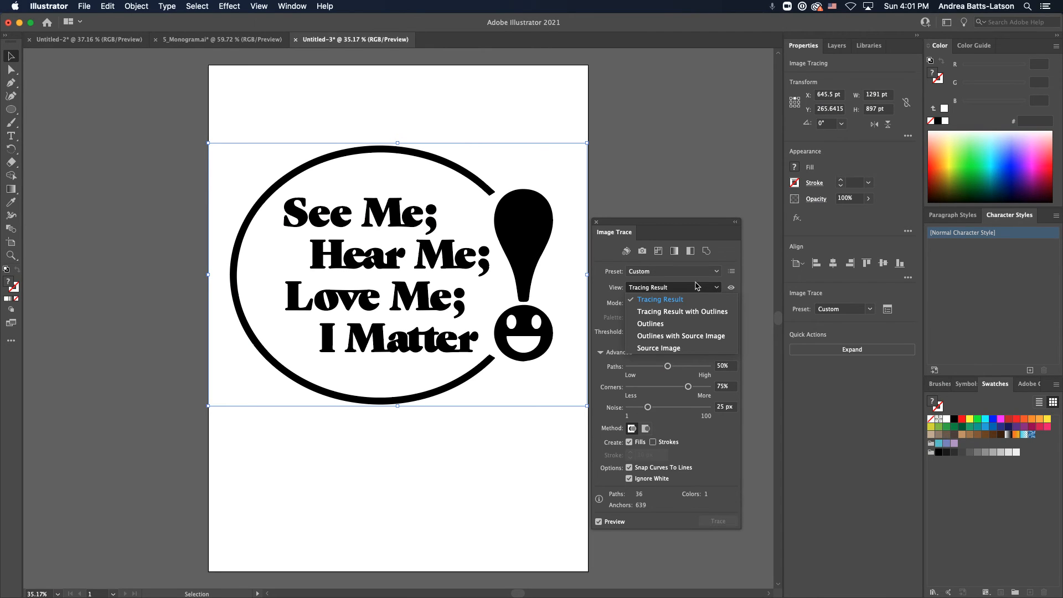
click(700, 286)
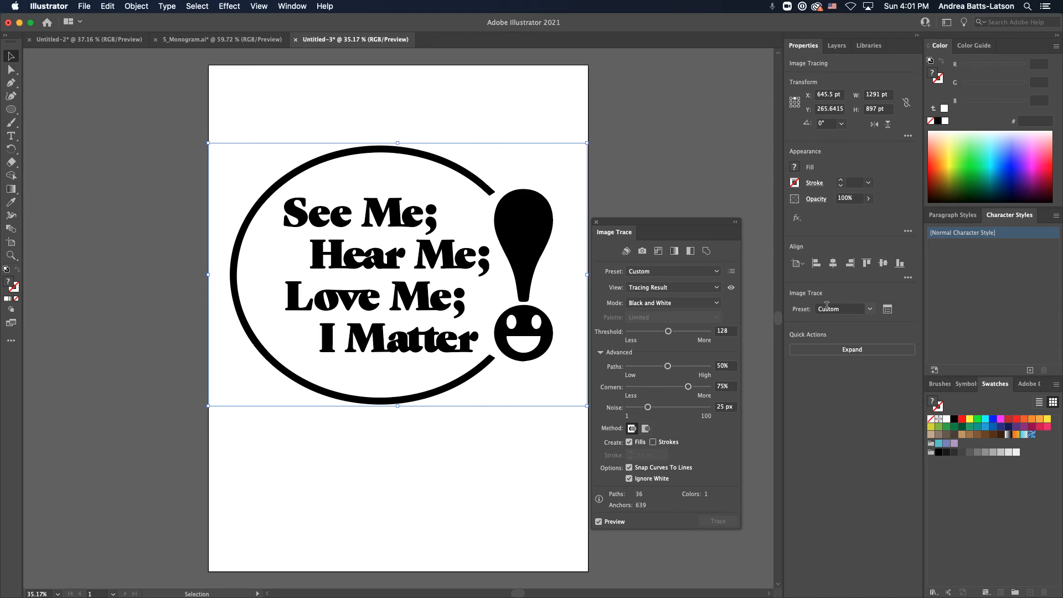
Expand the traced design into vector shapes and deselect it
click(856, 351)
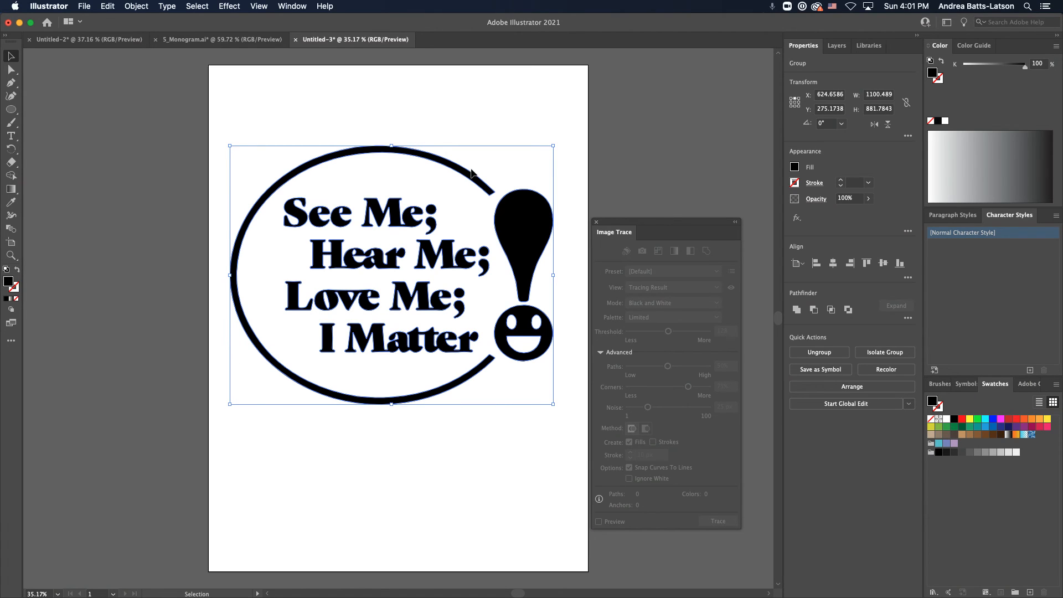
click(264, 110)
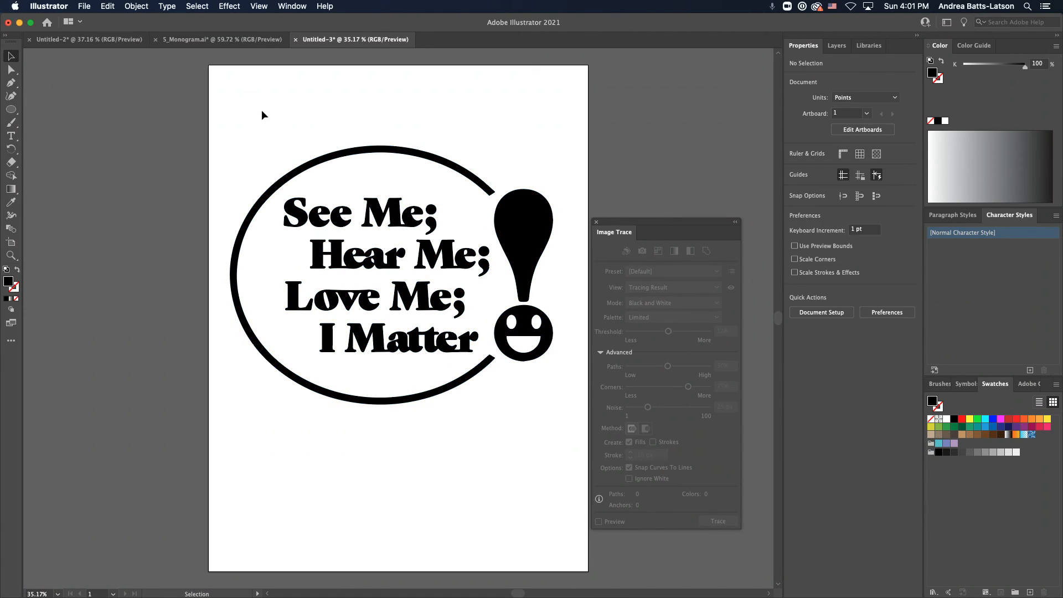
Draw a rectangle about 1296 by 1136 pt over the design, spanning the artboard's width, and fill it with orange F15A24
click(11, 109)
click(43, 110)
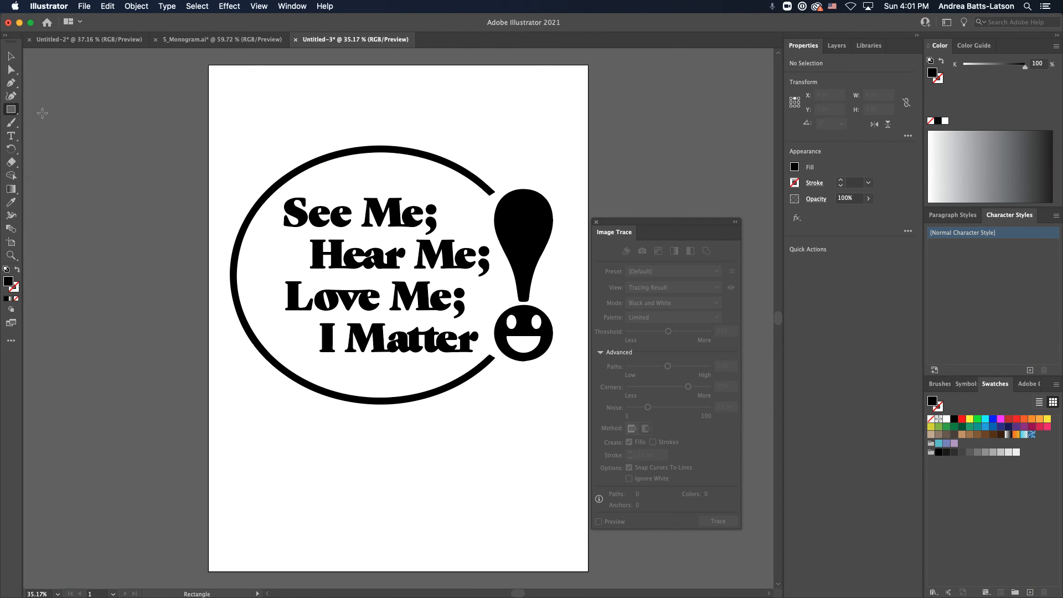
drag(208, 105, 589, 438)
click(961, 420)
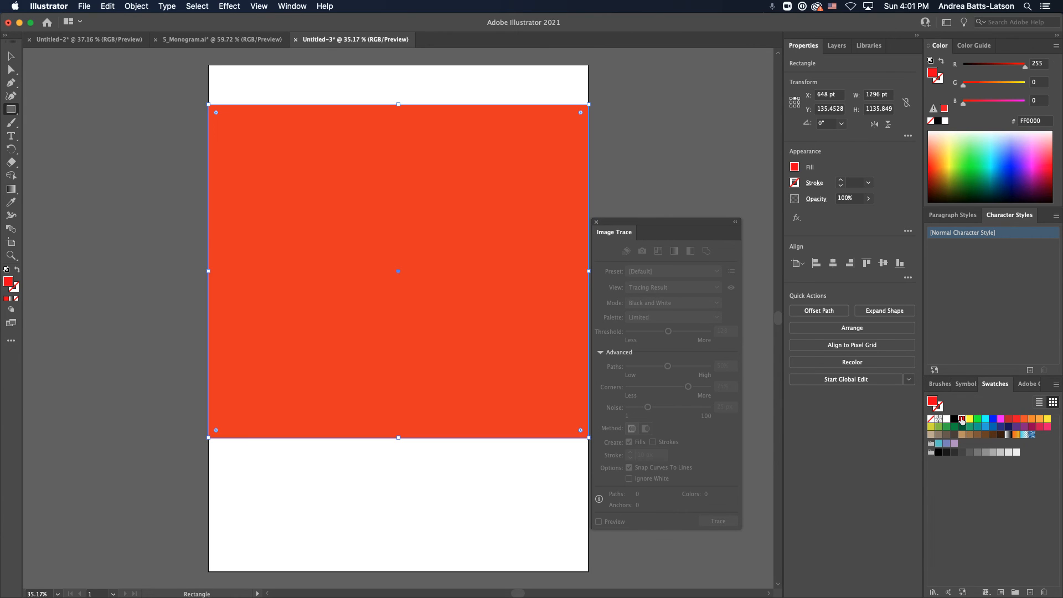
click(1024, 420)
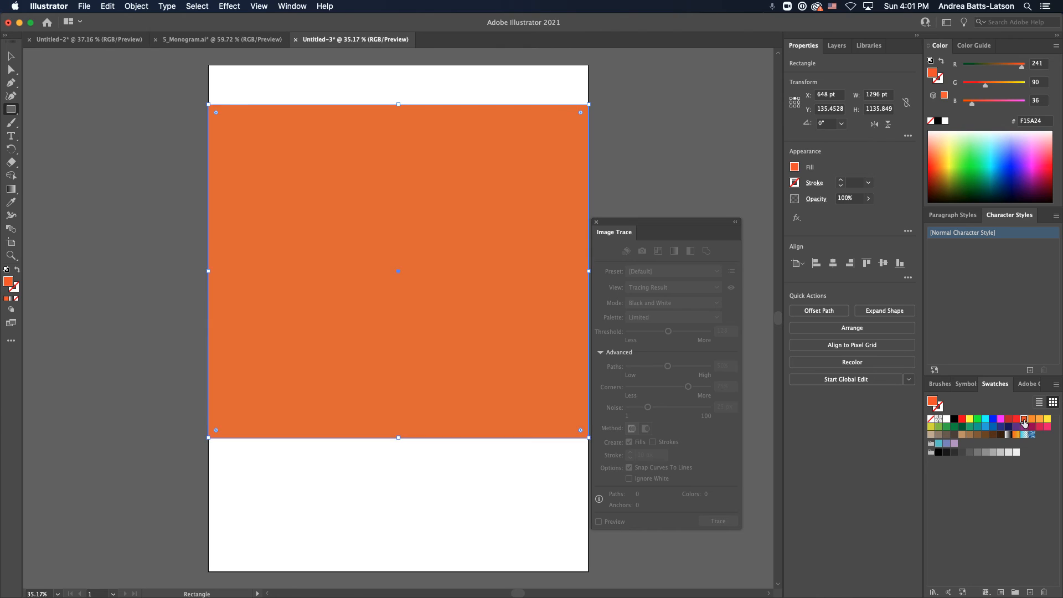
Change the rectangle's fill to the light orange swatch R=251 G=176 B=59
click(1031, 419)
click(1039, 420)
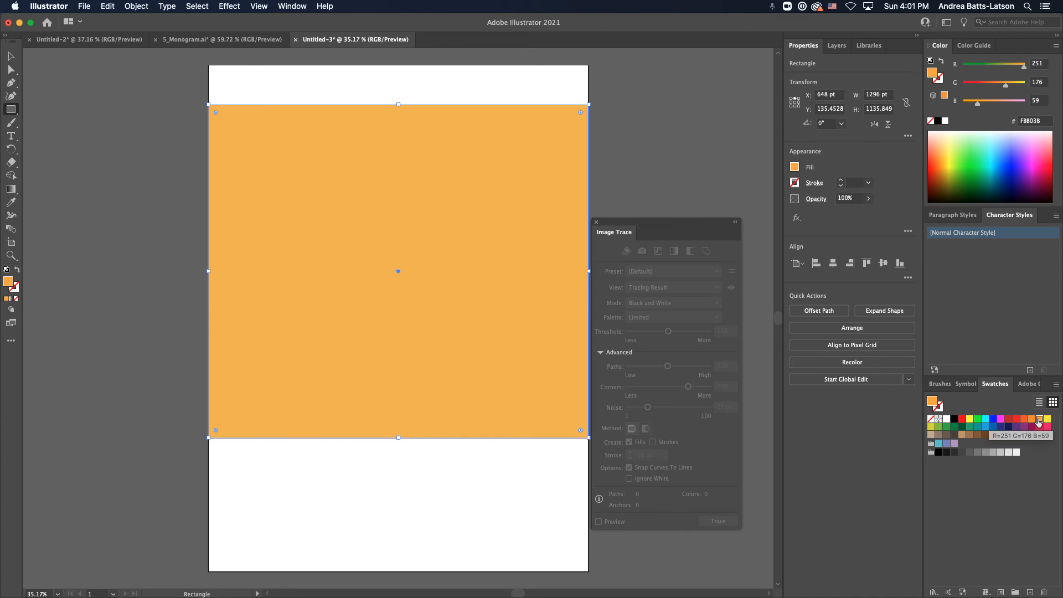
click(253, 127)
click(505, 330)
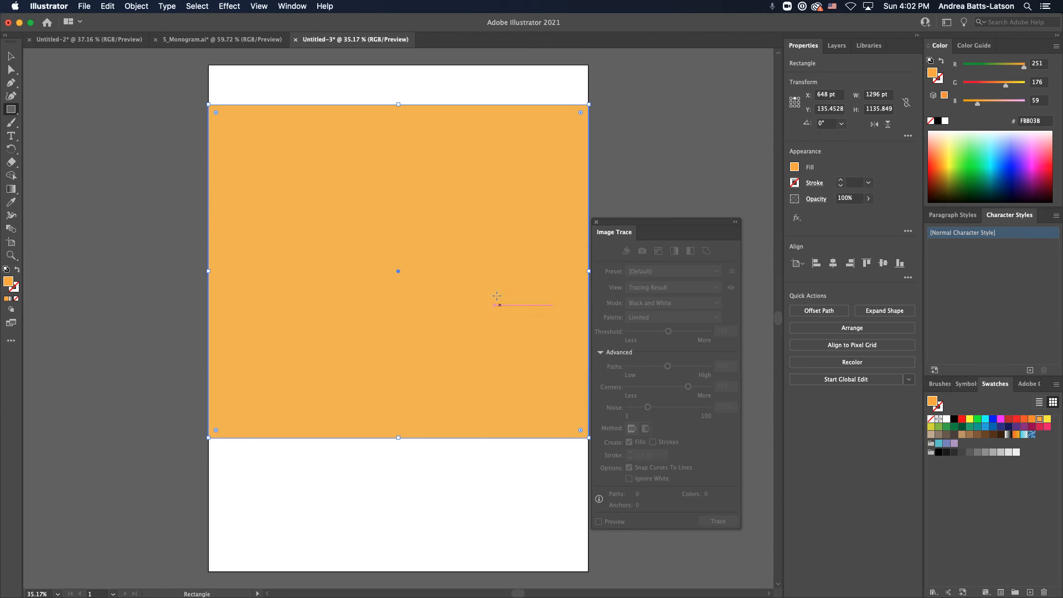
Send the light orange rectangle to the back, behind the traced "See Me; Hear Me" design
click(11, 57)
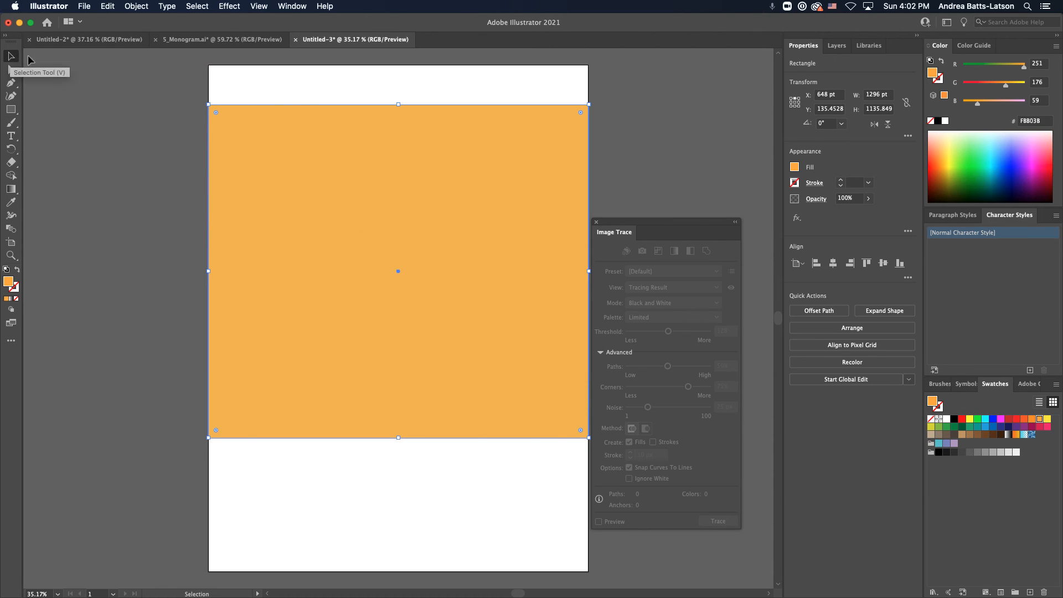
right_click(294, 125)
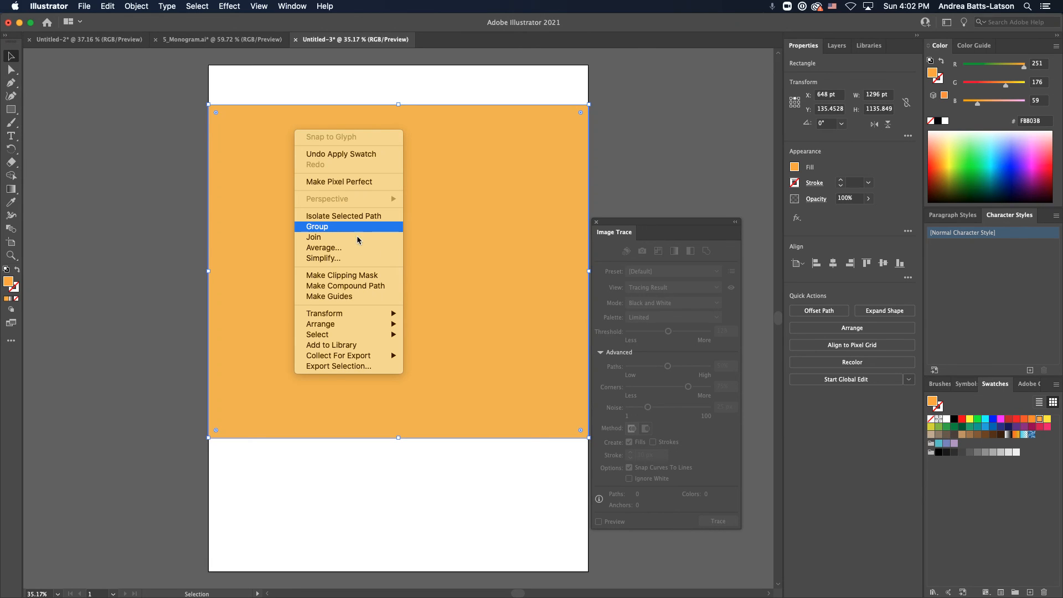
mouse_move(370, 328)
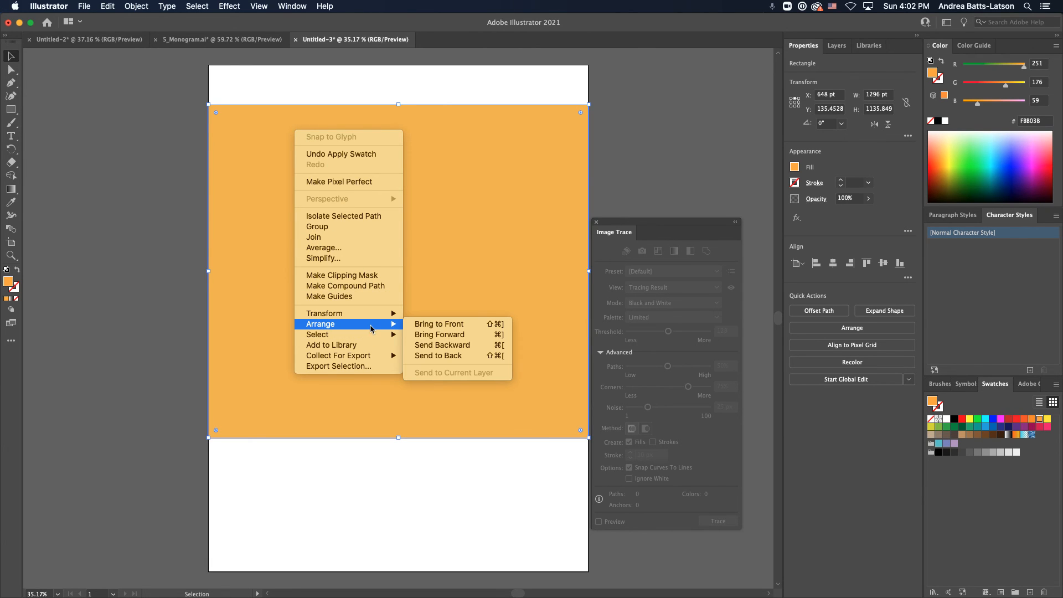
click(446, 355)
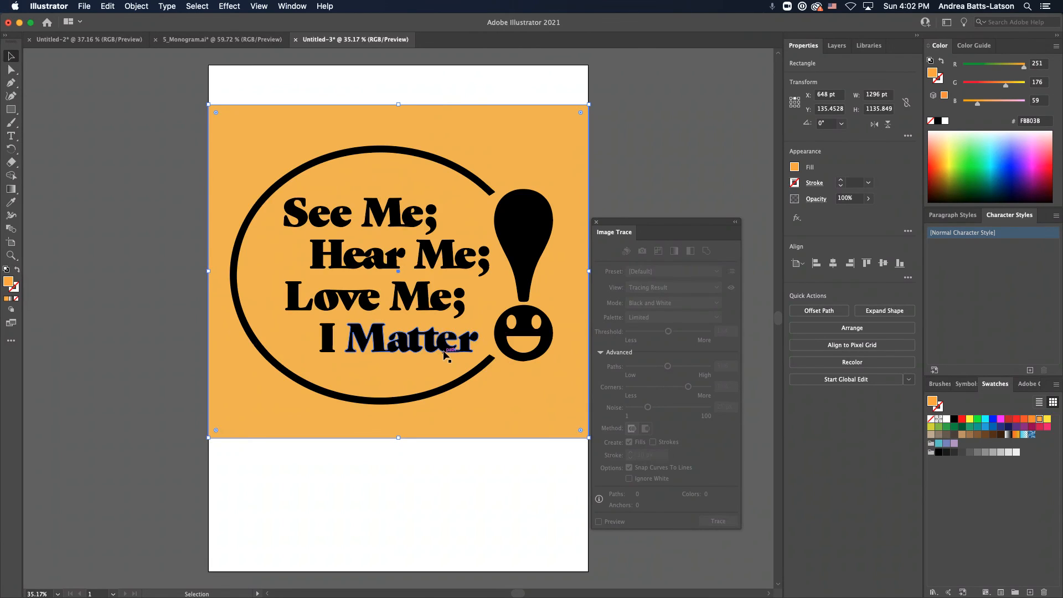